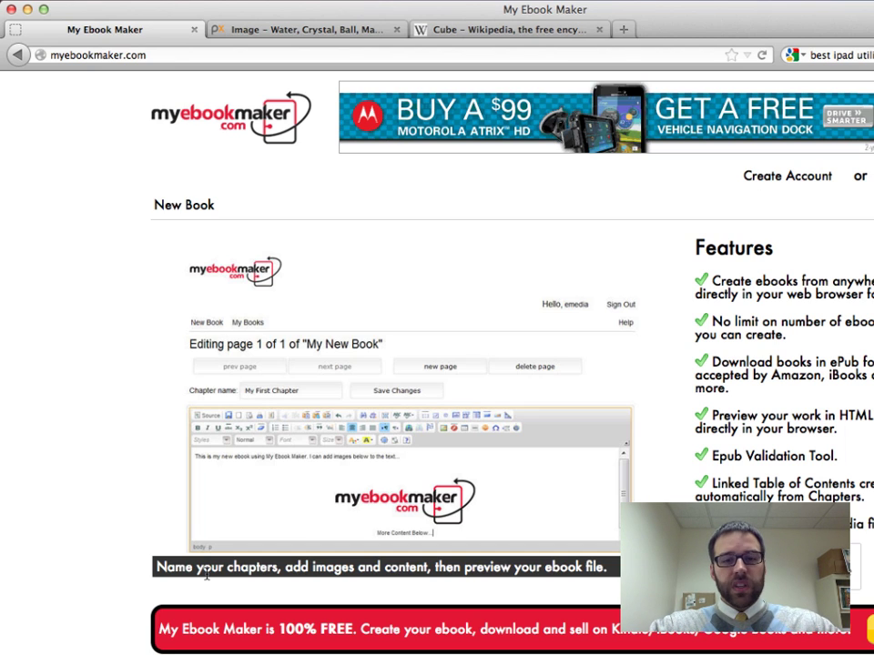
- Sign in with the account username and password, then dismiss the remember-password prompt
left_click(134, 55)
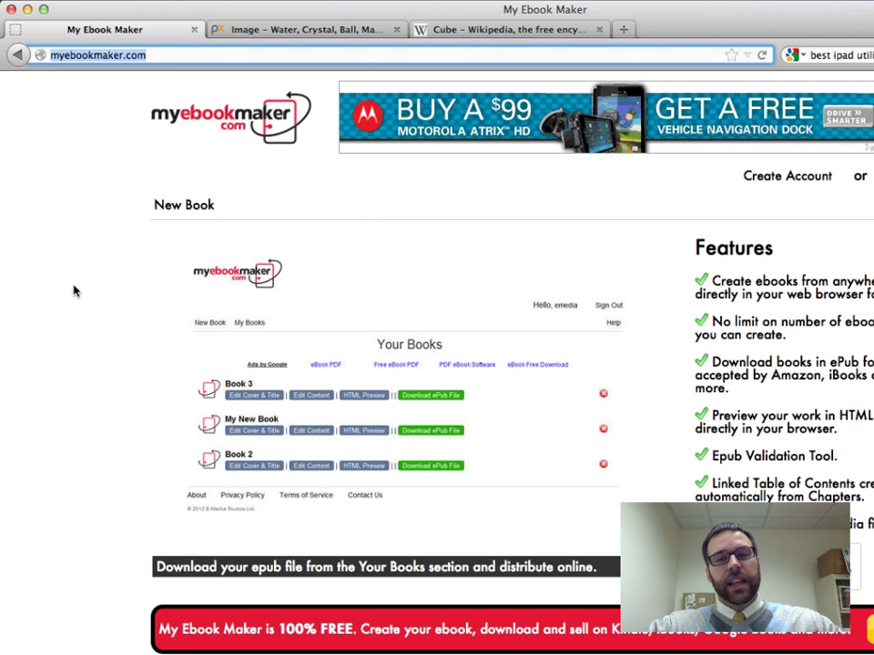
scroll(75, 291, "down", 1)
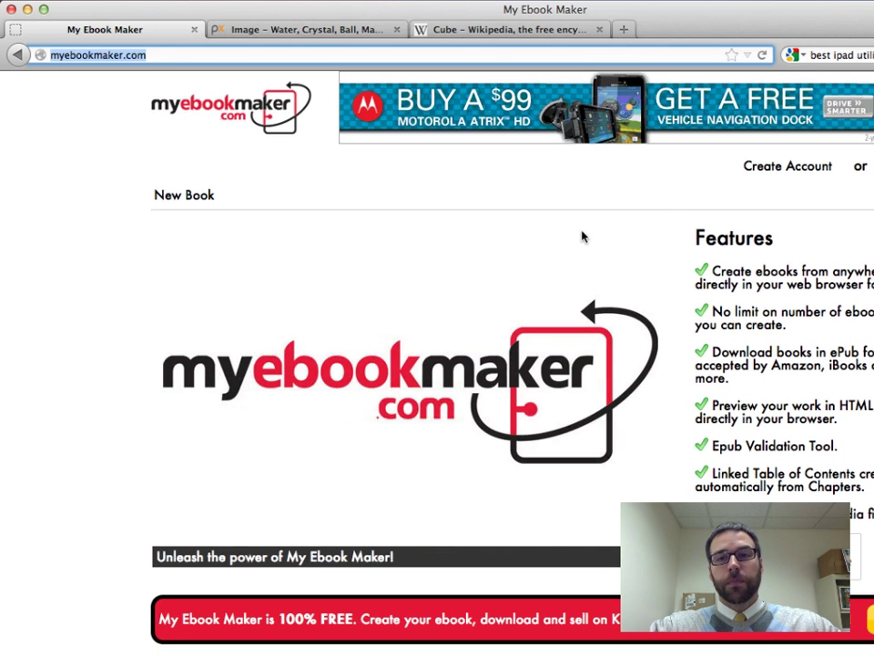
left_click(792, 171)
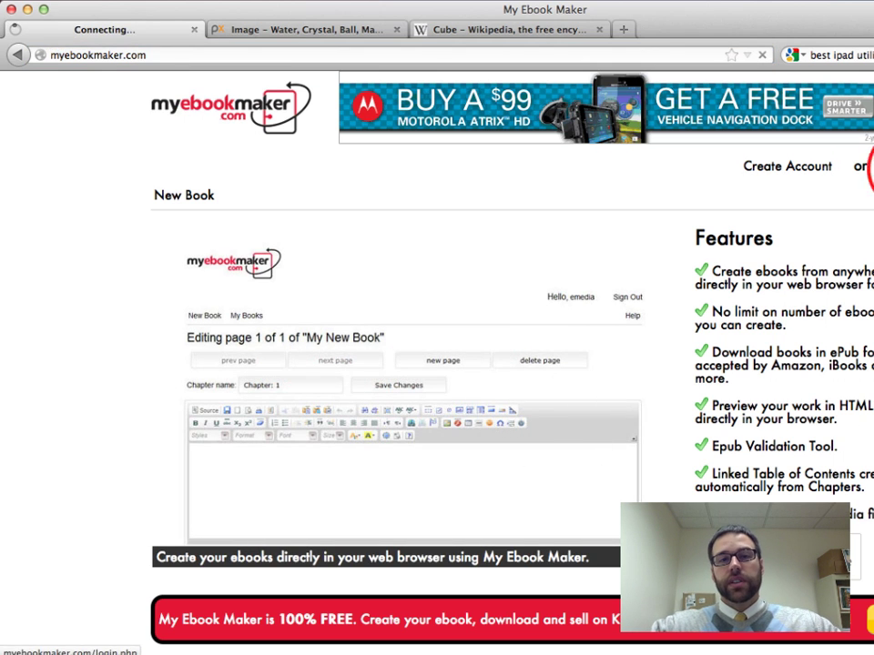
left_click(351, 311)
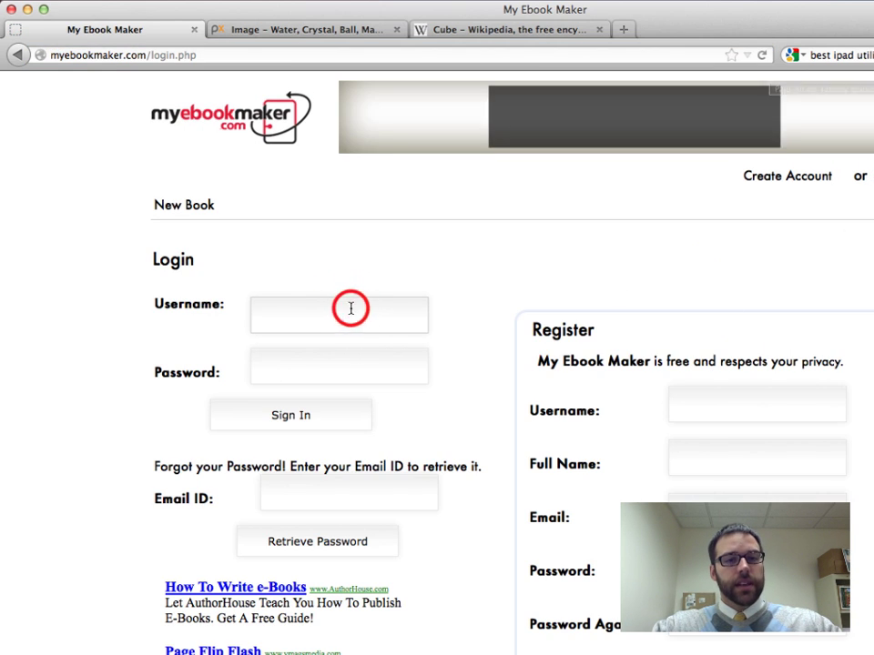
type("mkedvd")
key("Tab")
type("•••••••")
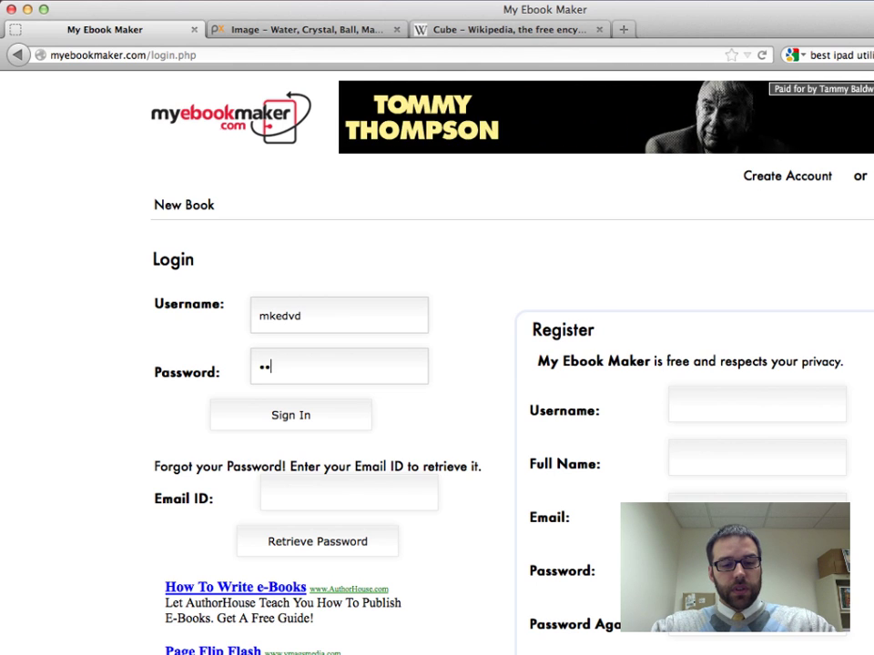
key("Return")
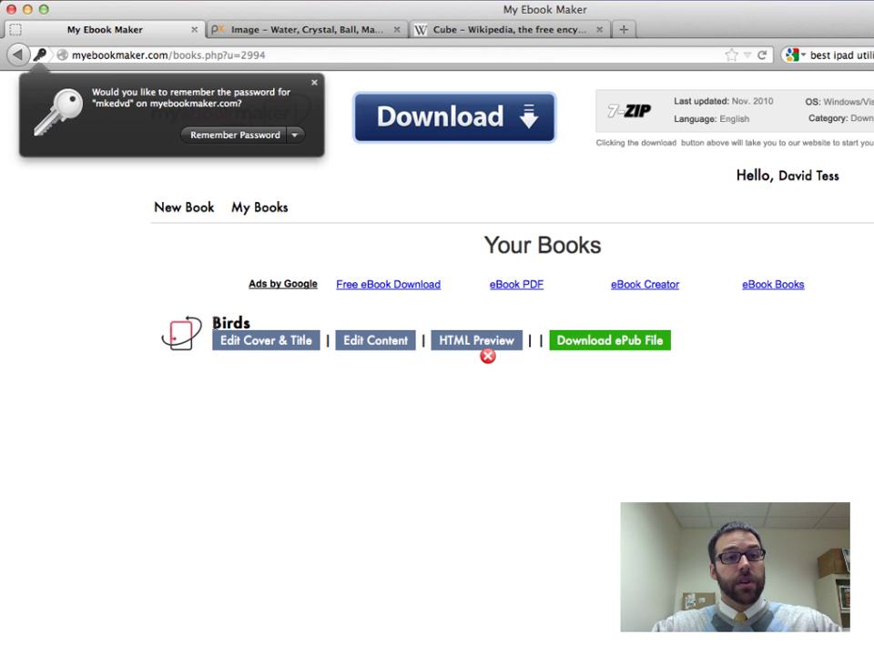
left_click(314, 82)
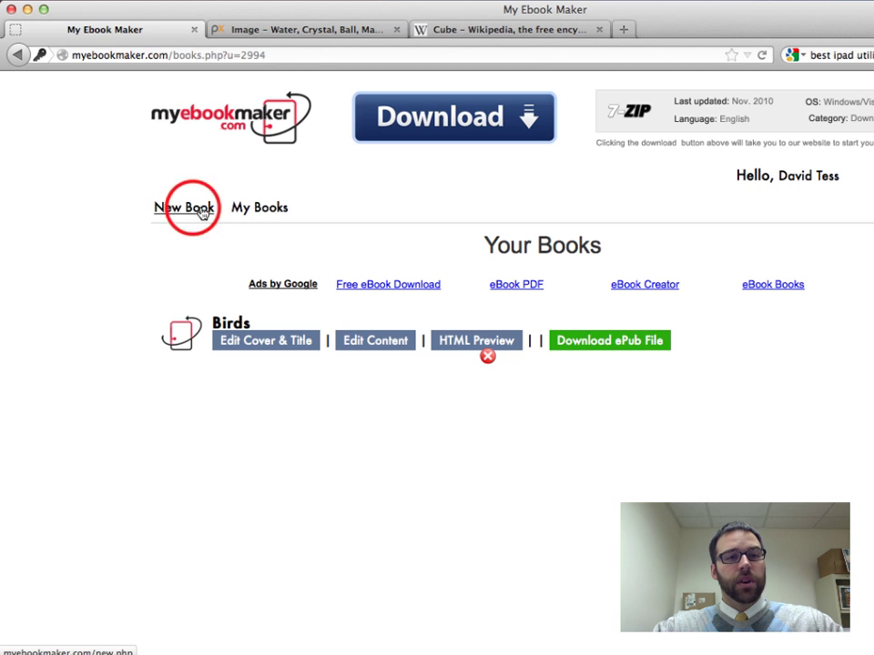
- Start a new ebook and replace 'Untitled' with the title 'Shapes'
left_click(195, 212)
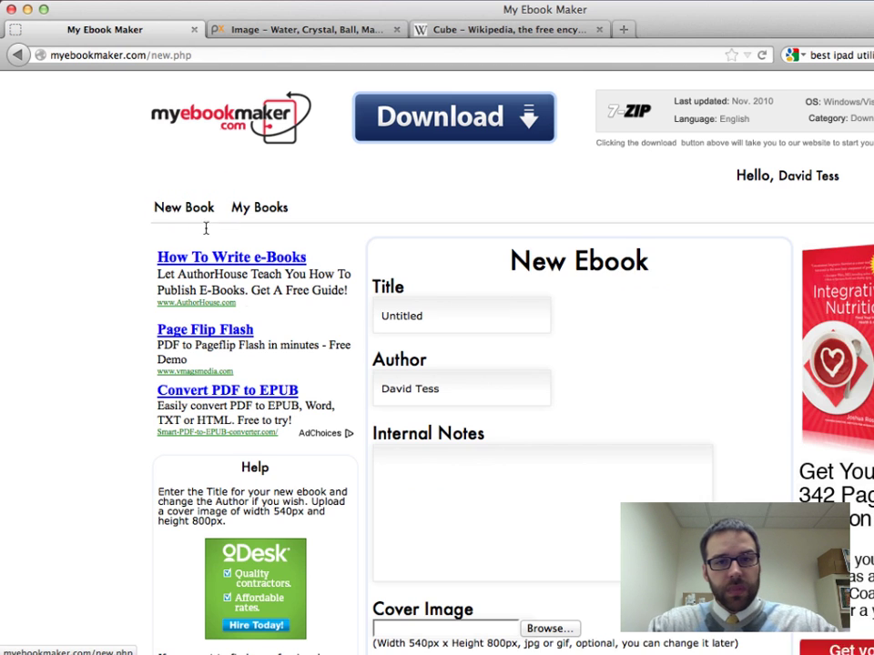
left_click(468, 322)
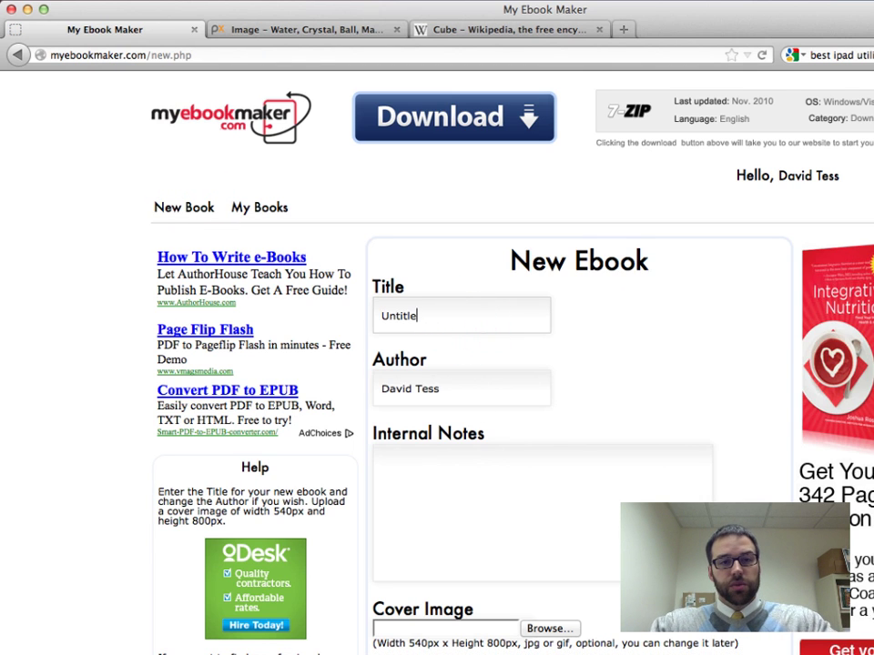
key("BackSpace")
key("BackSpace")
key("BackSpace")
key("BackSpace")
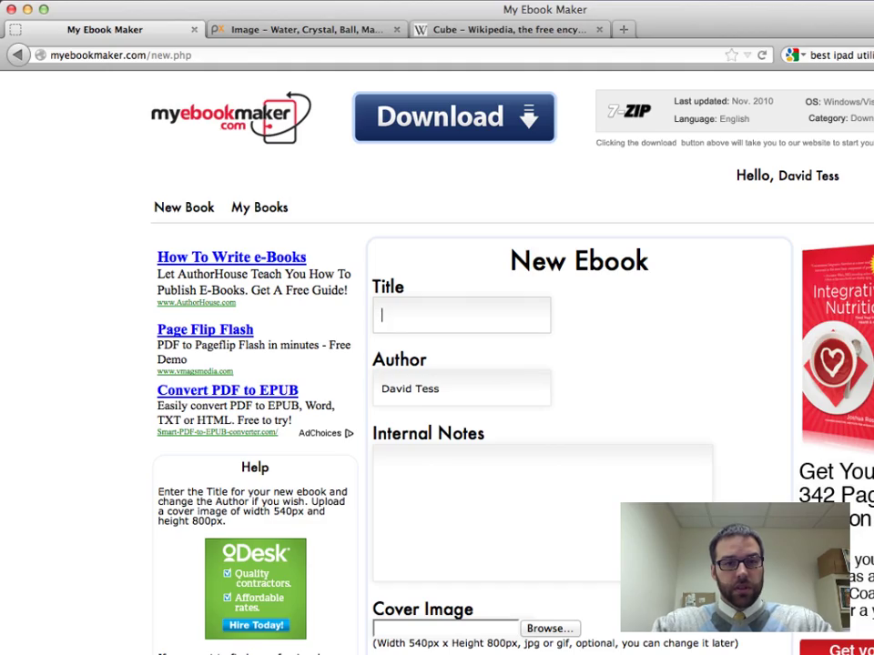
type("Shapers")
key("BackSpace")
key("BackSpace")
type("s")
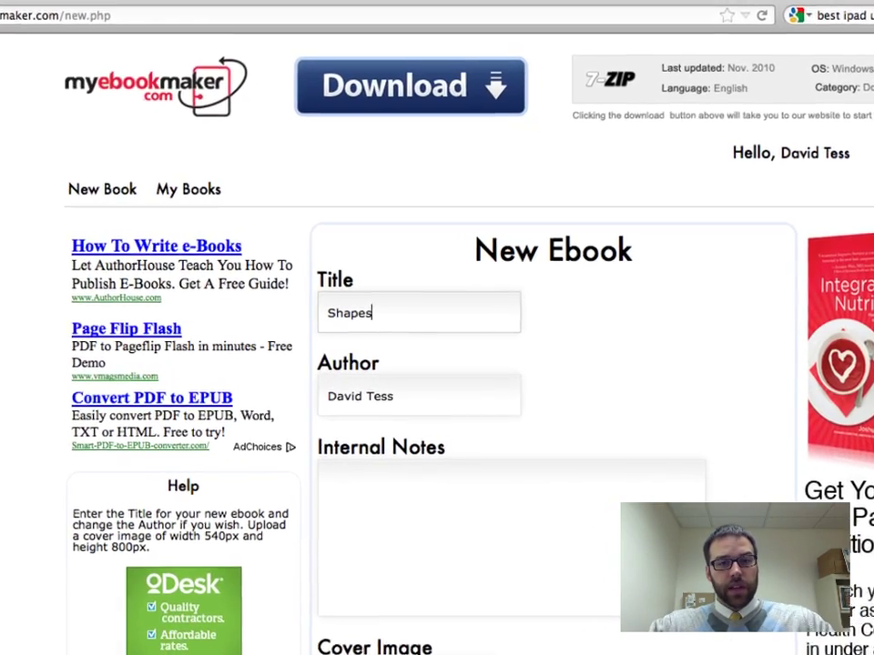
- Add the internal note 'This is a book for 1st graders.'
left_click(524, 531)
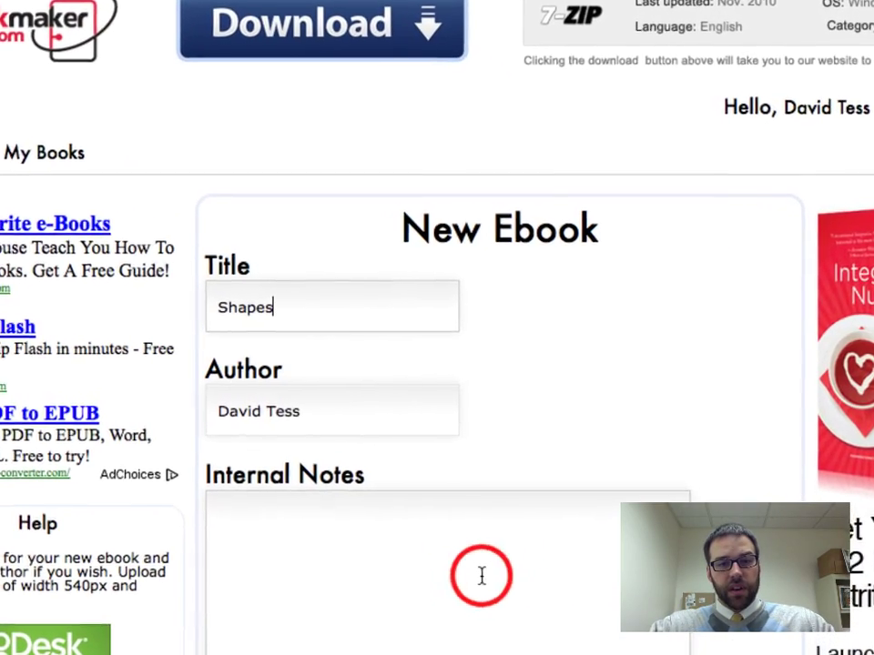
type("This is t")
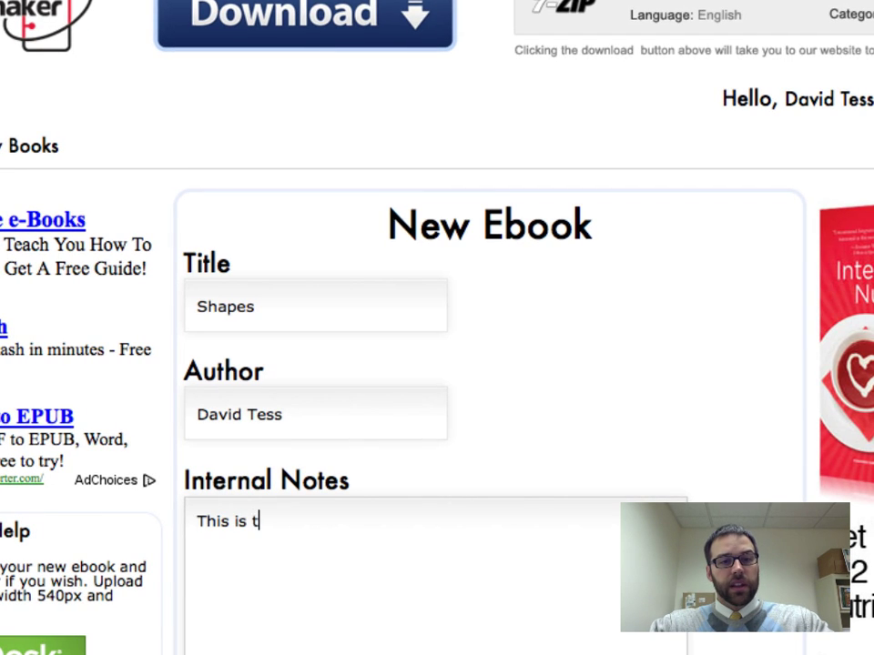
type("he")
key("BackSpace")
key("BackSpace")
key("BackSpace")
type("a book ")
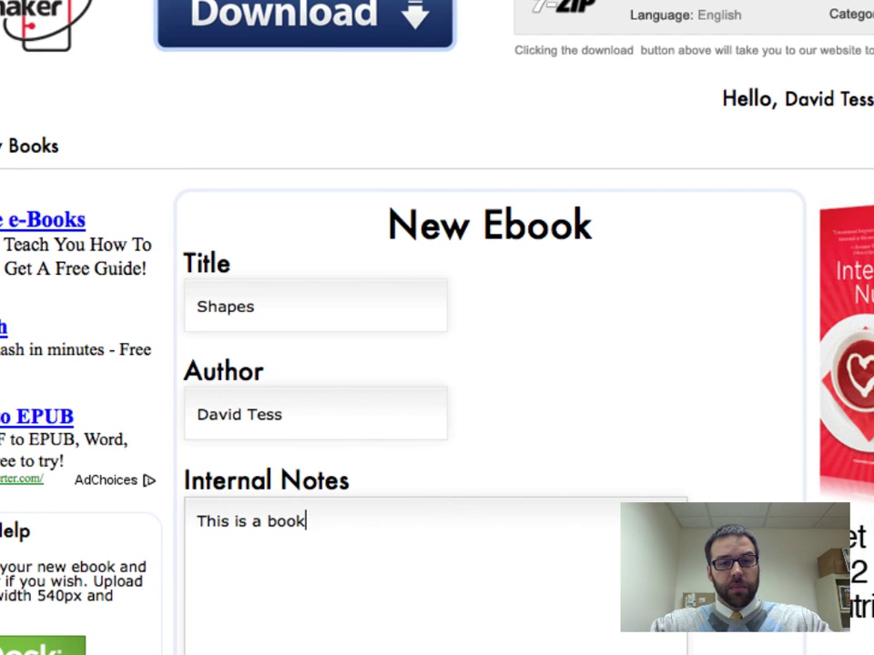
type("for 1st graders.")
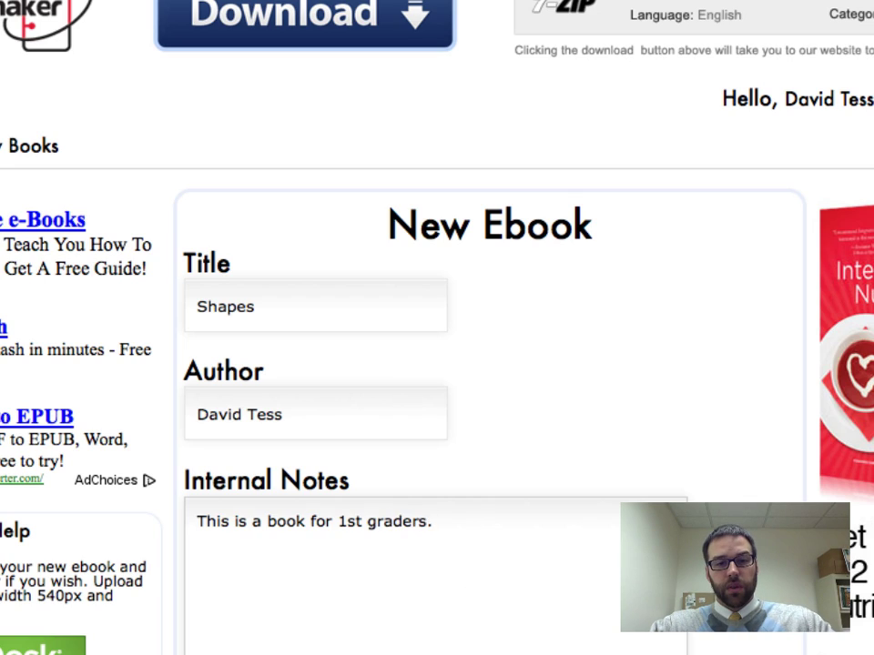
scroll(453, 643, "down", 3)
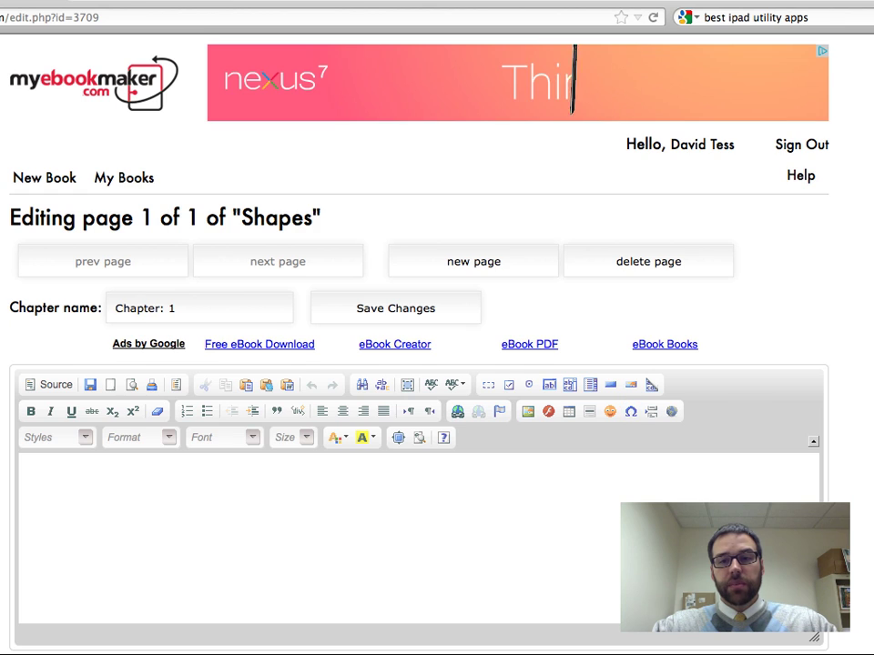
- Type 'This is a cube.' on page 1 and start a new line below it
scroll(547, 418, "down", 2)
scroll(418, 364, "down", 2)
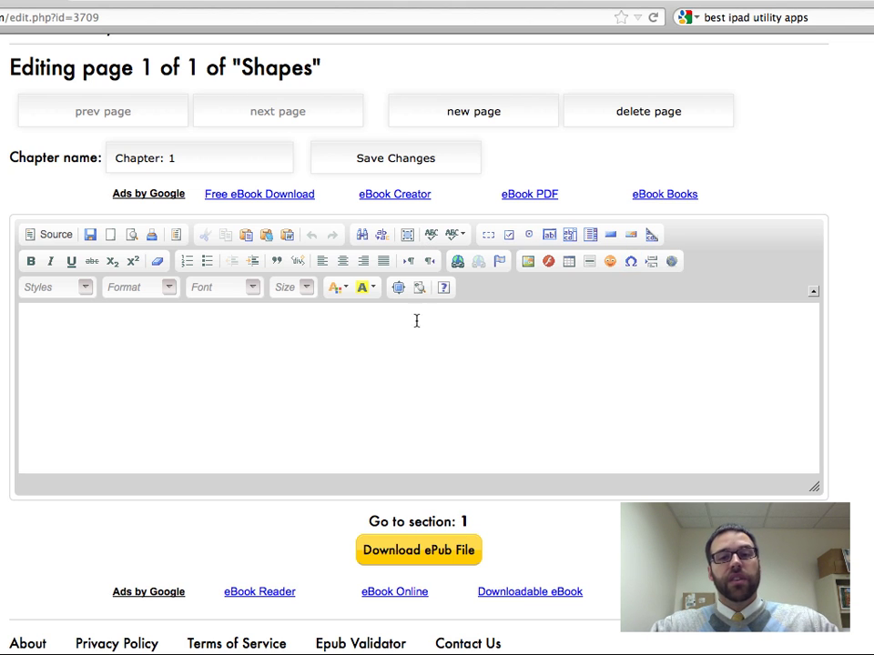
left_click(177, 342)
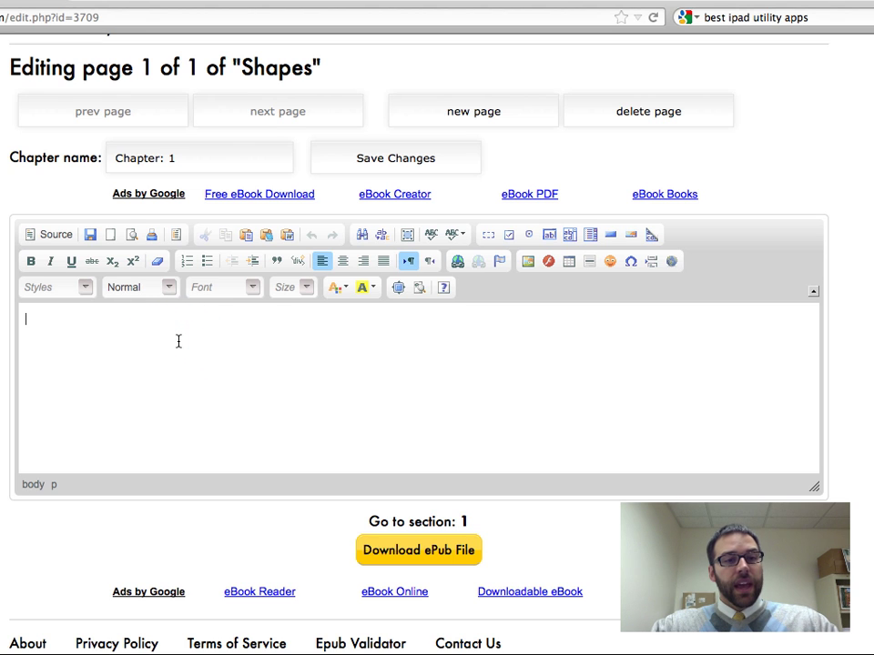
type("This is a cube.")
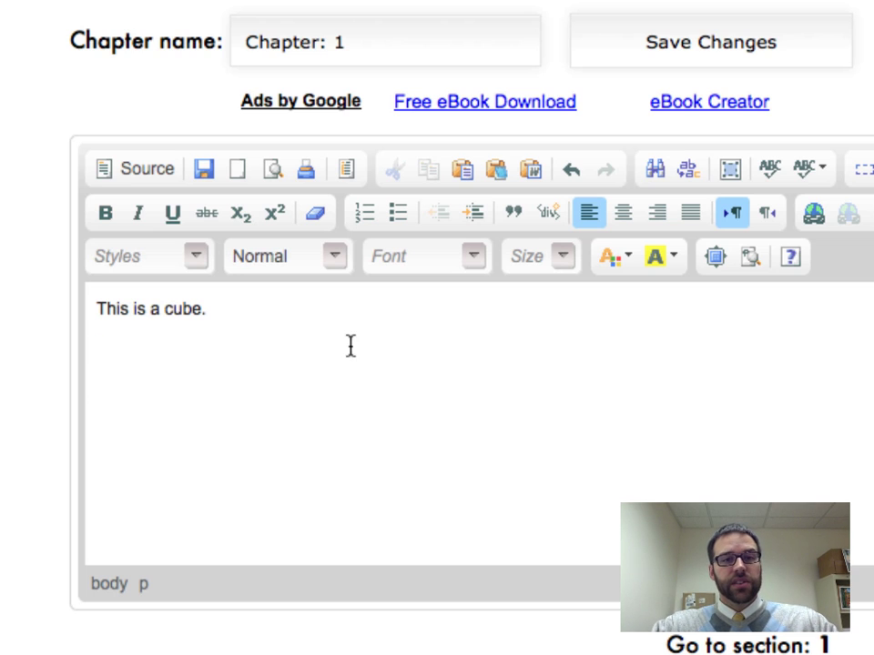
key("Return")
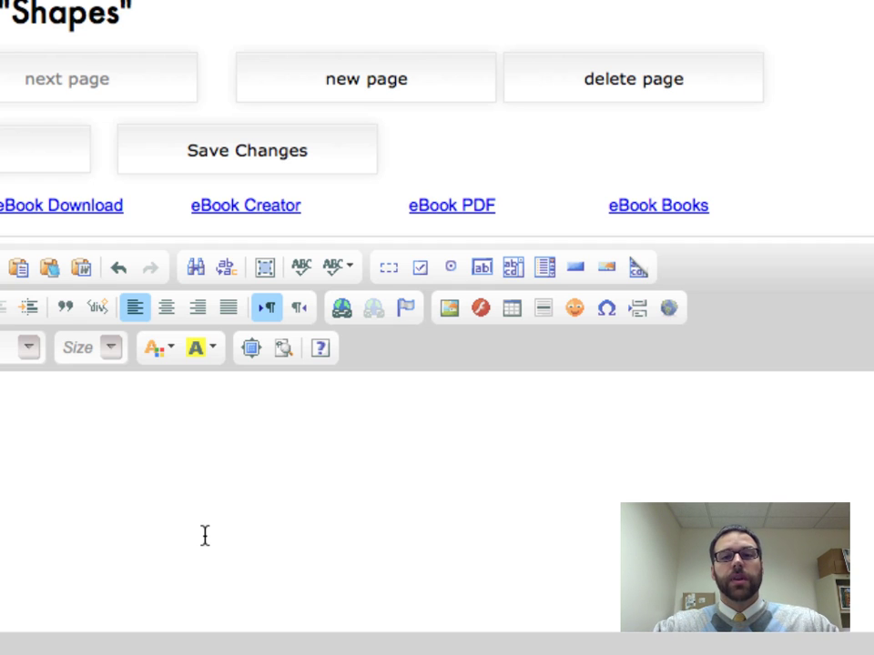
- Open the image insertion dialog, then cancel it without inserting anything
left_click(449, 311)
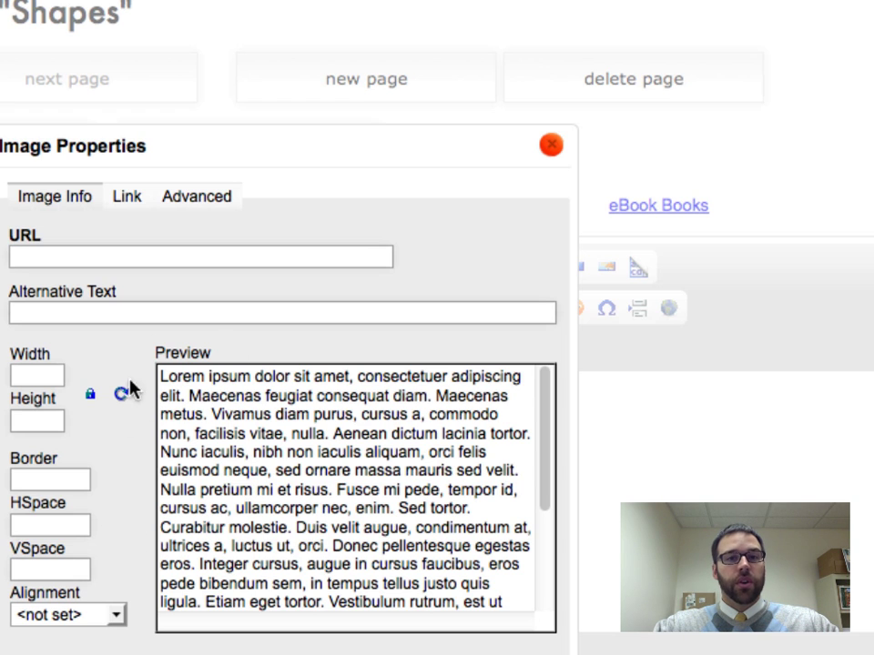
left_click(50, 259)
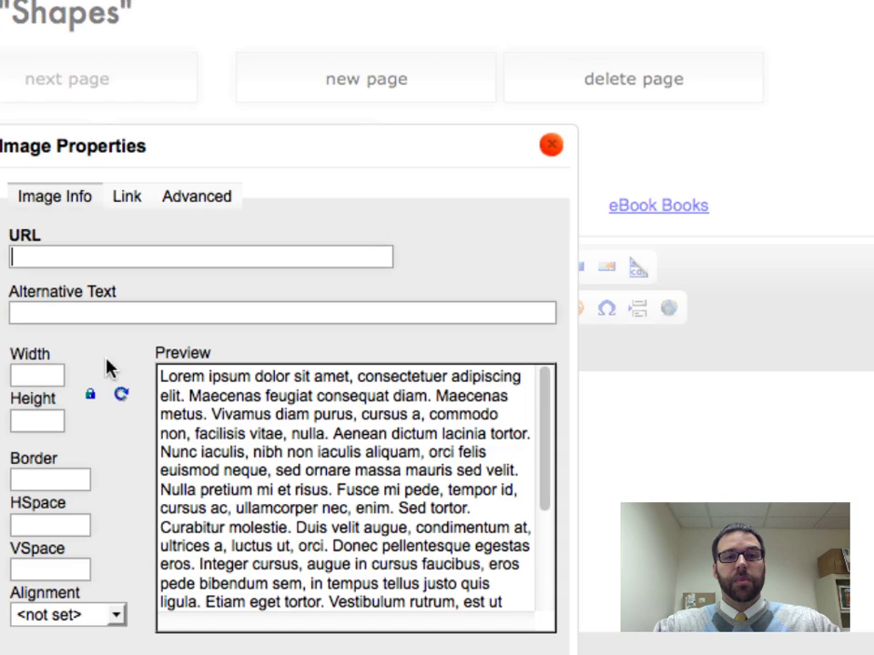
left_click(322, 654)
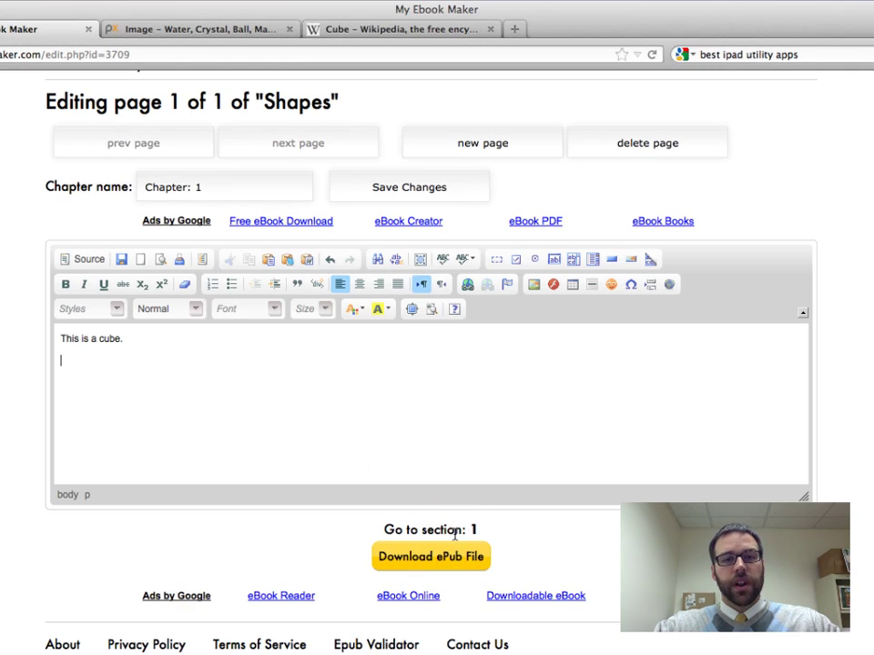
- Search Pixabay for 'cube' and bring up options for the wooden ABC blocks image
left_click(195, 31)
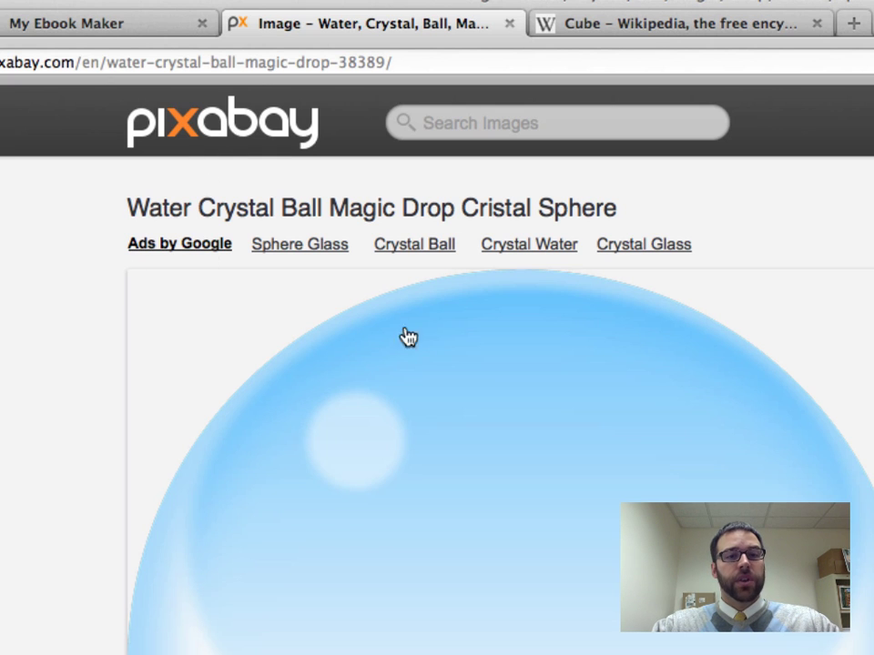
left_click(486, 121)
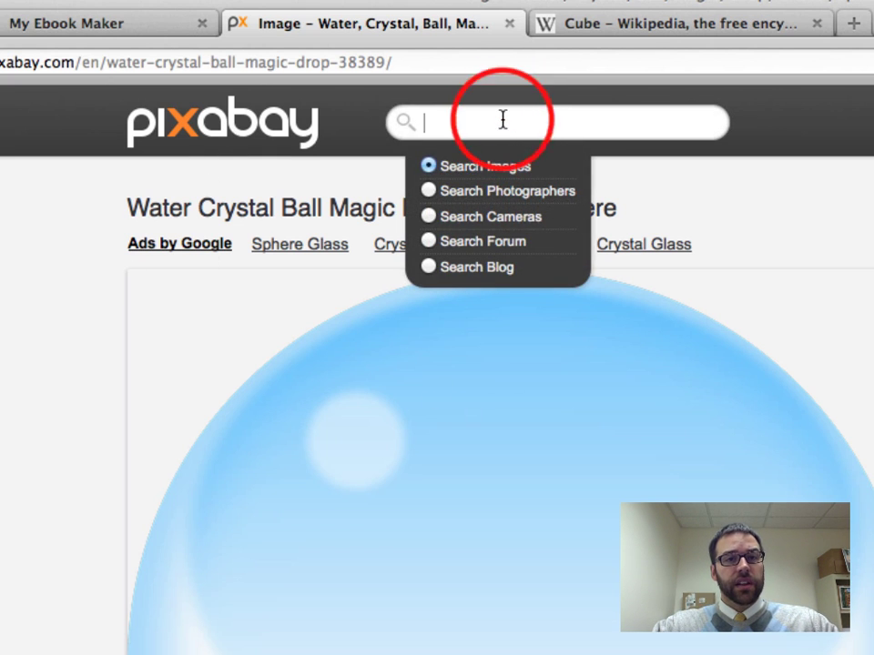
type("cube")
key("Return")
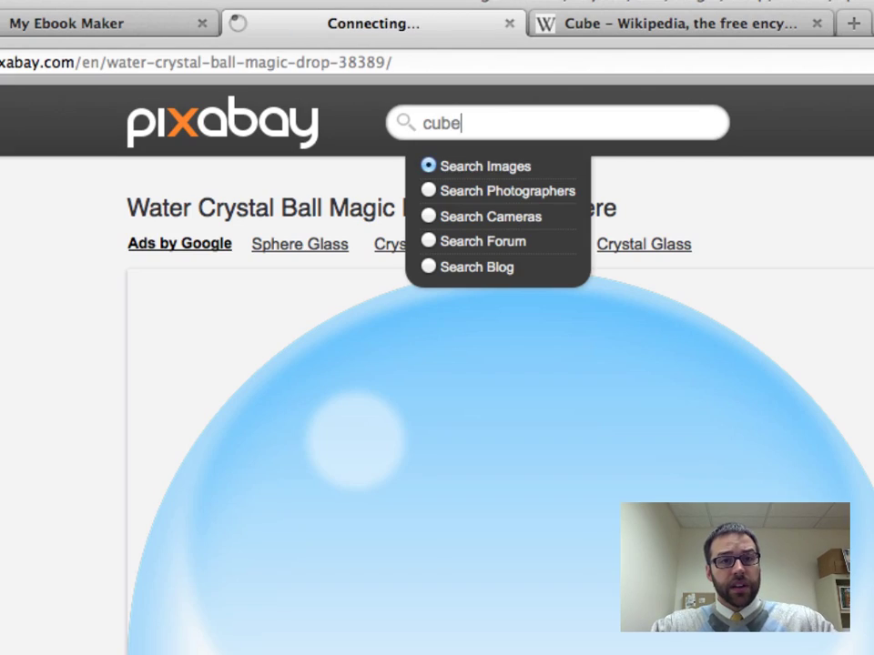
left_click(851, 569)
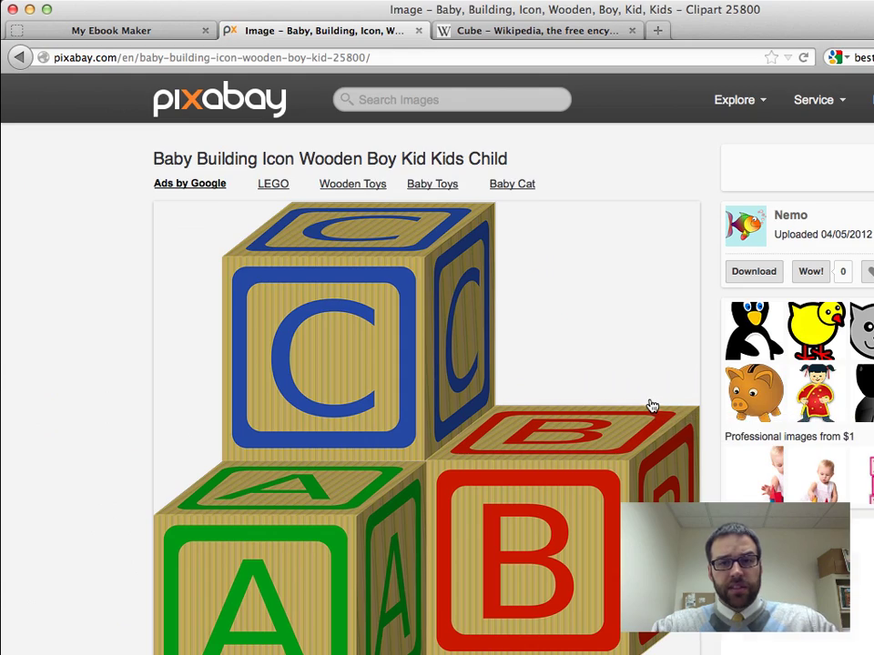
right_click(421, 396)
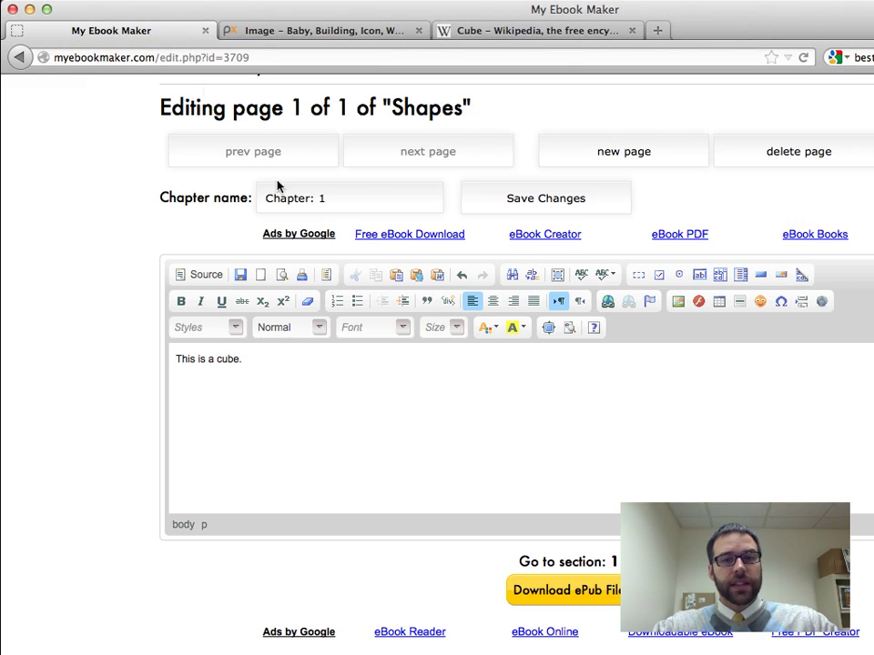
- Paste the ABC blocks image address and insert it at 400 by 380 pixels
left_click(677, 305)
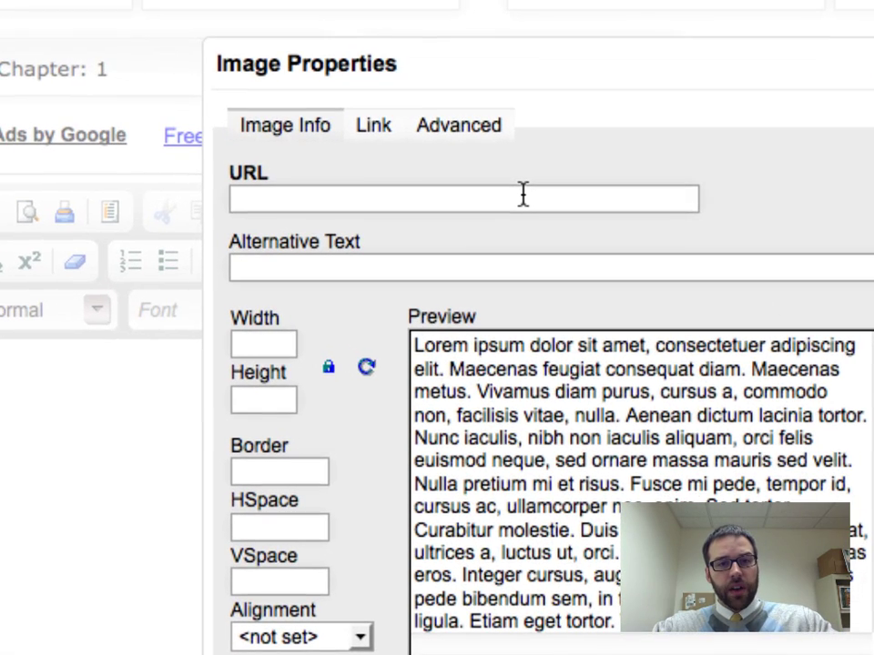
right_click(523, 194)
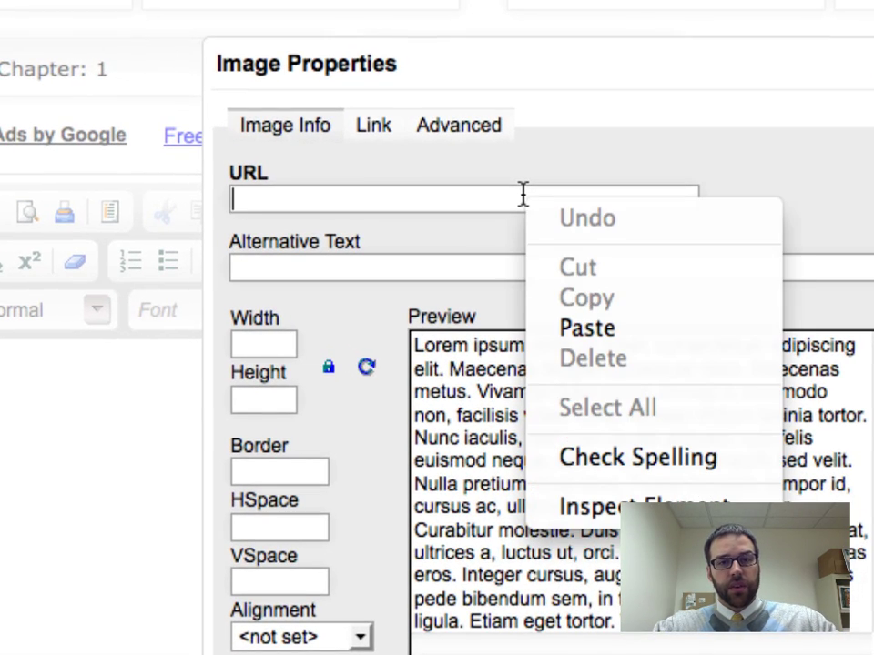
left_click(577, 329)
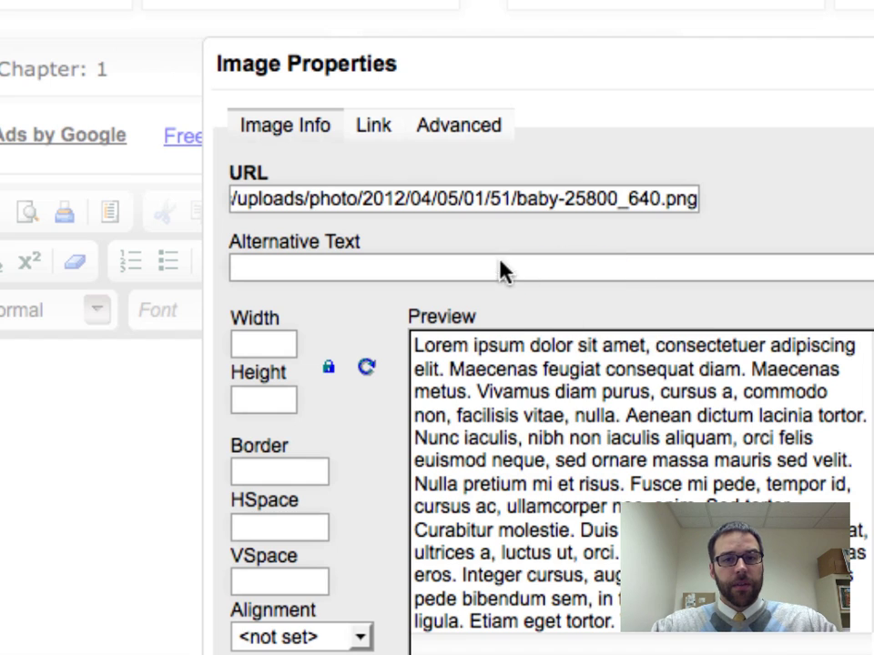
left_click(261, 342)
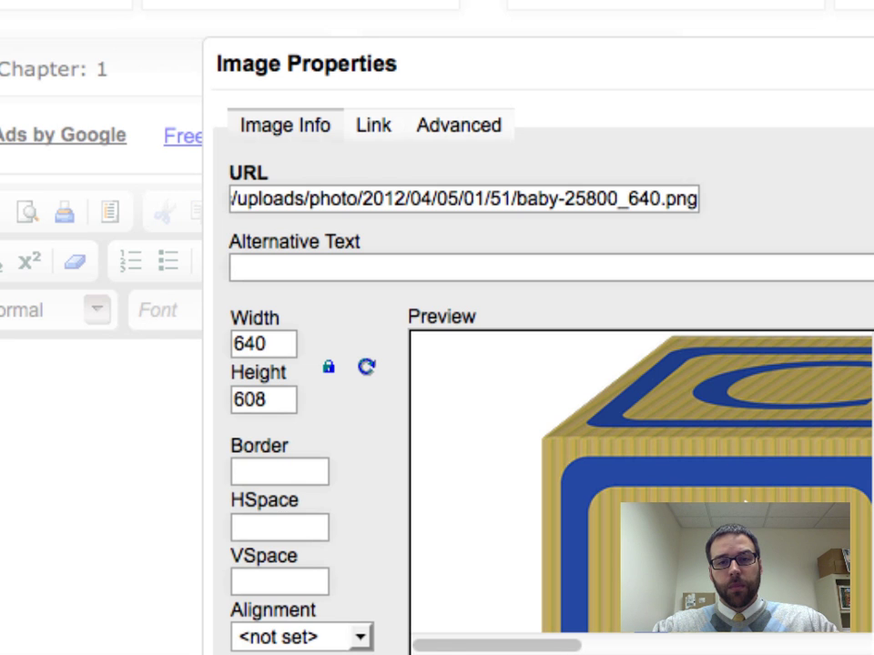
scroll(732, 497, "down", 5)
scroll(732, 496, "up", 2)
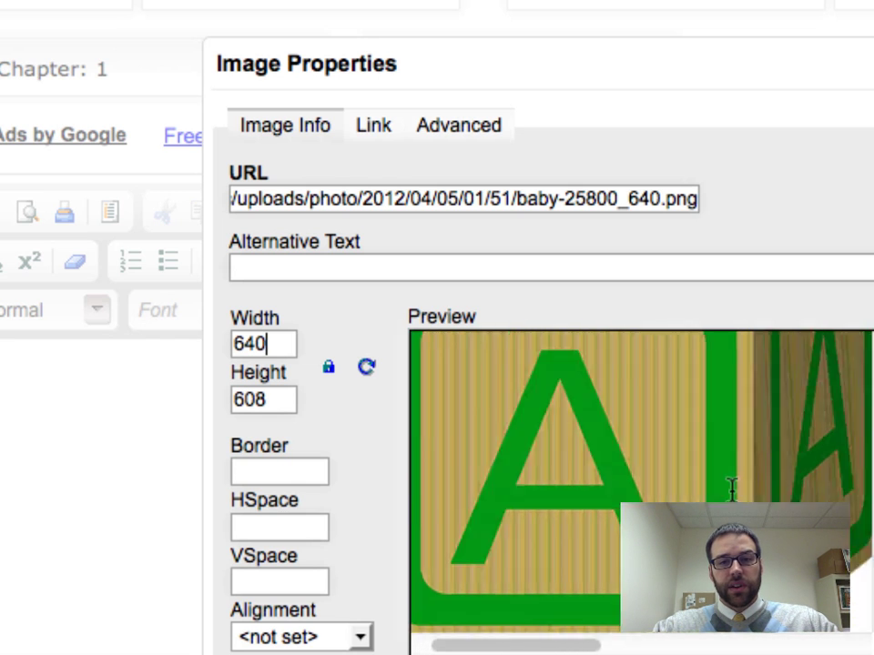
scroll(733, 492, "up", 3)
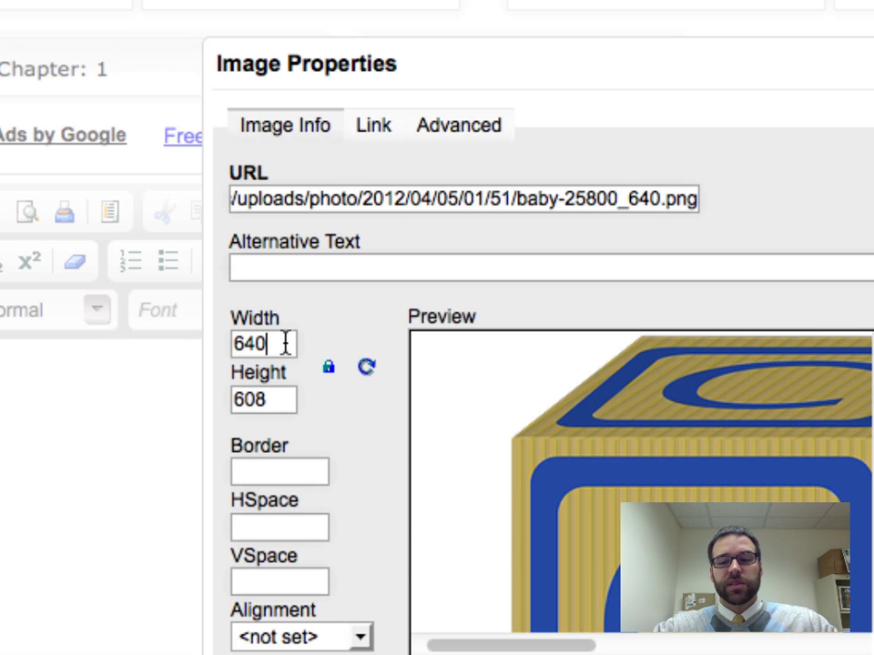
key("BackSpace")
key("BackSpace")
key("BackSpace")
type("4")
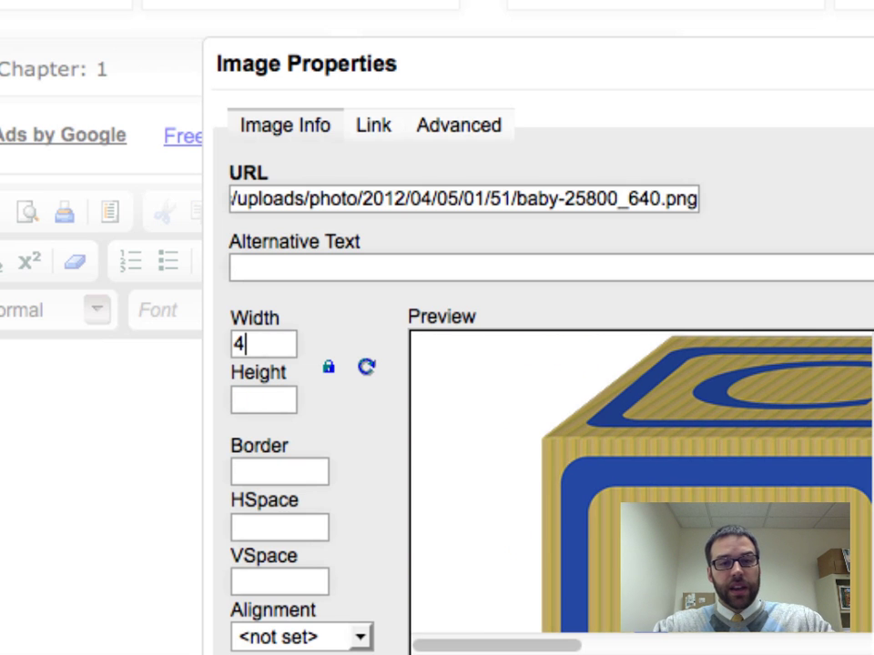
type("00")
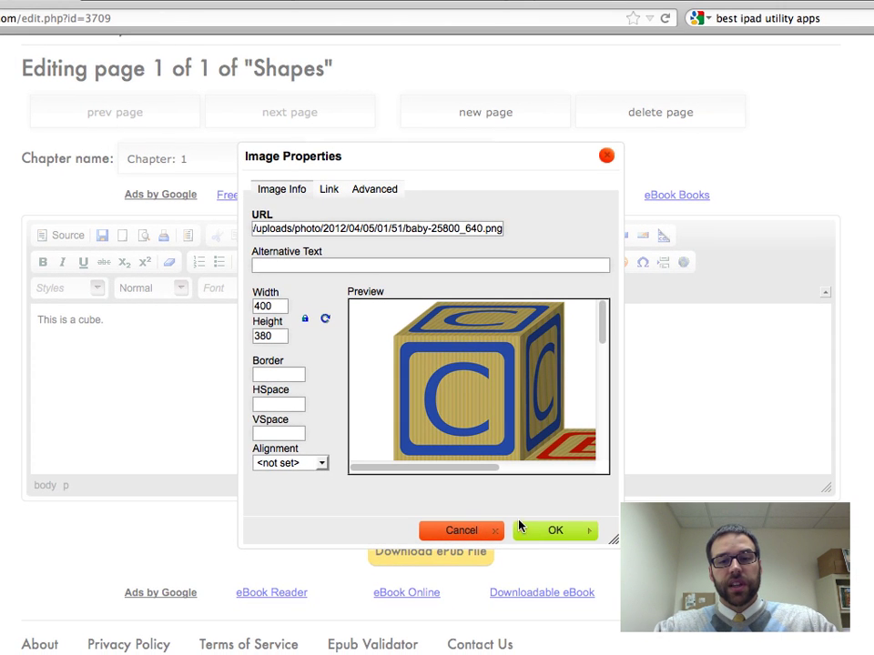
left_click(573, 531)
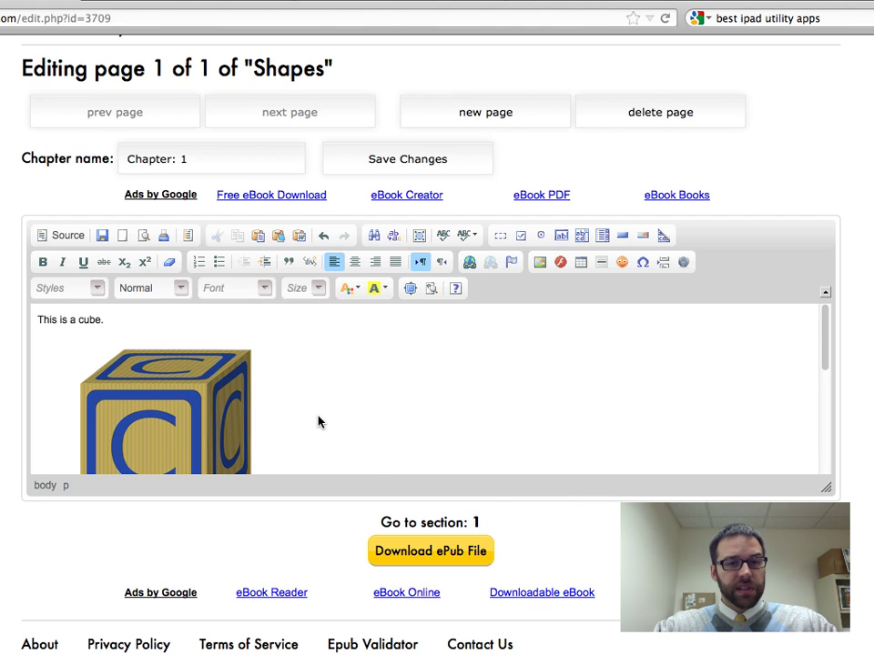
scroll(319, 422, "down", 10)
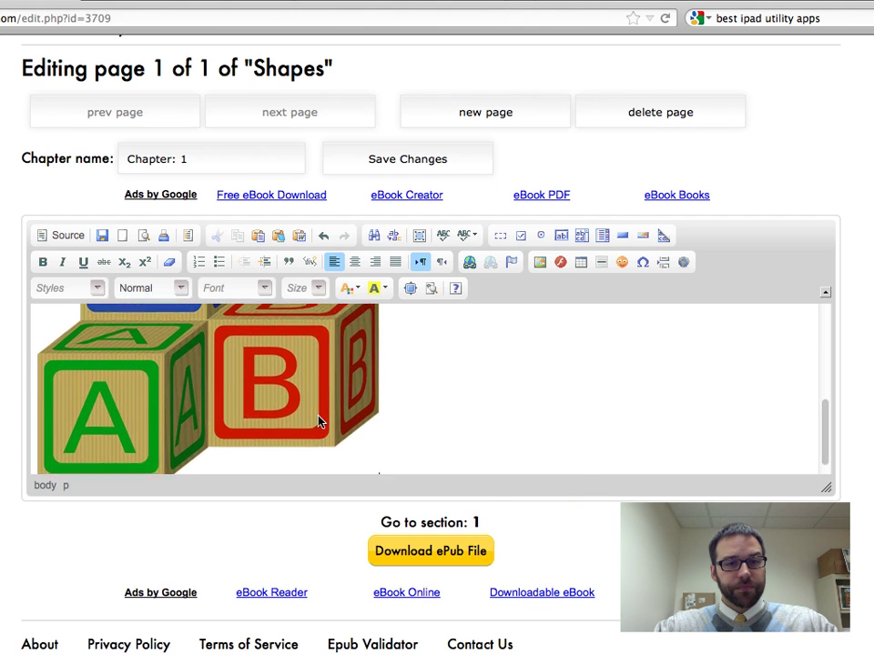
scroll(319, 421, "up", 10)
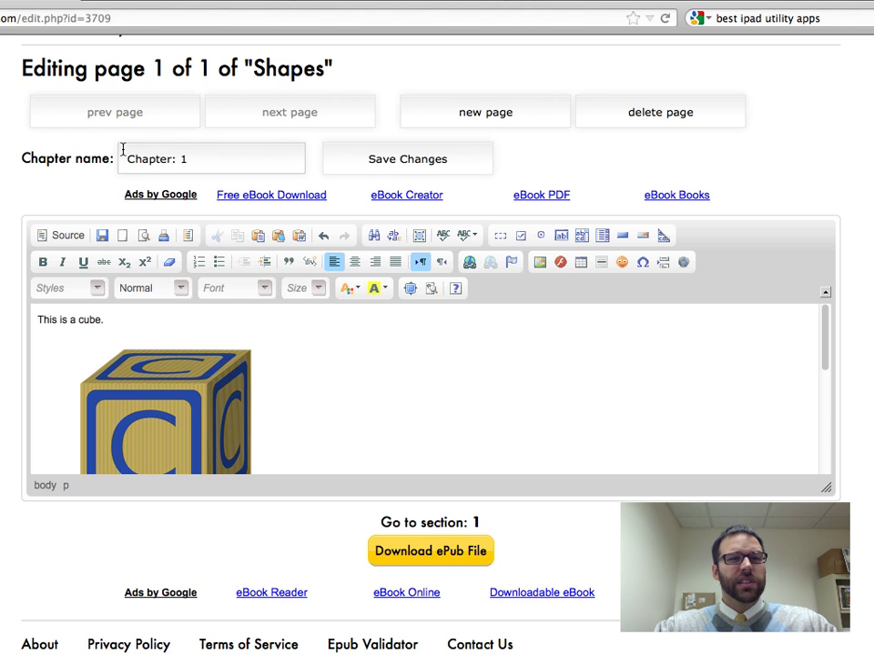
- Rename chapter 1 to 'Cube', save the change, and add a new page 2
left_click(172, 155)
triple_click(203, 164)
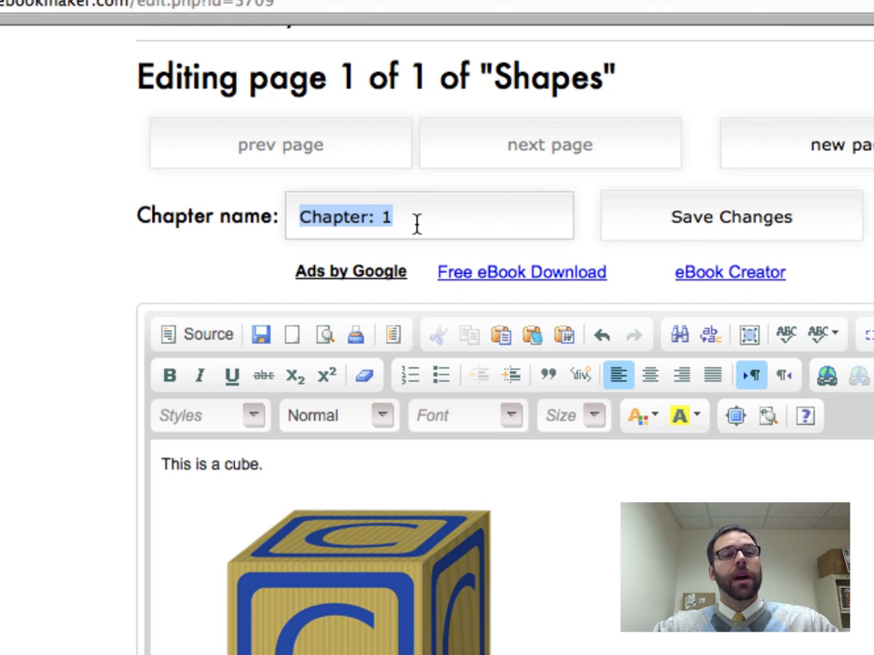
type("Cube")
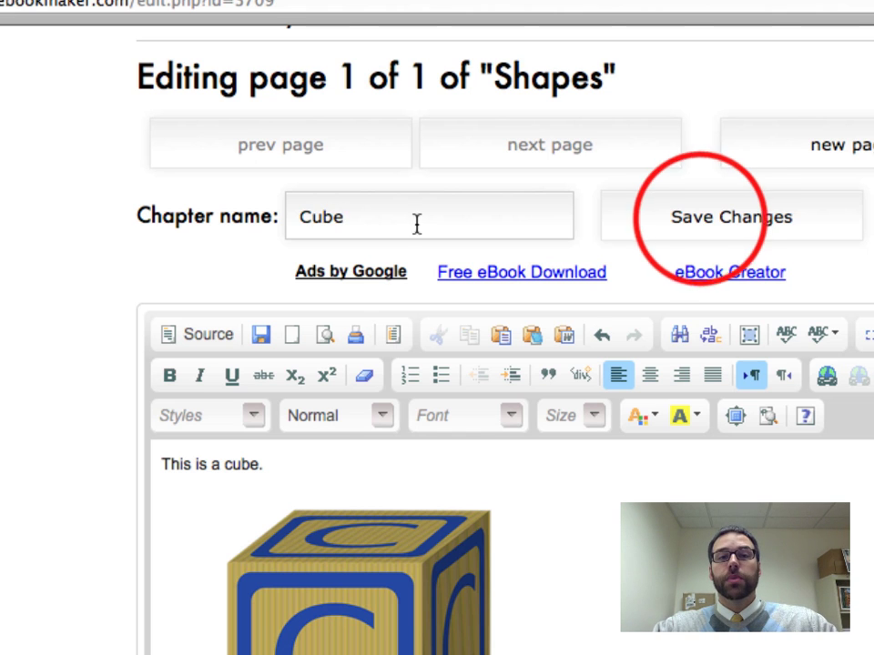
left_click(701, 220)
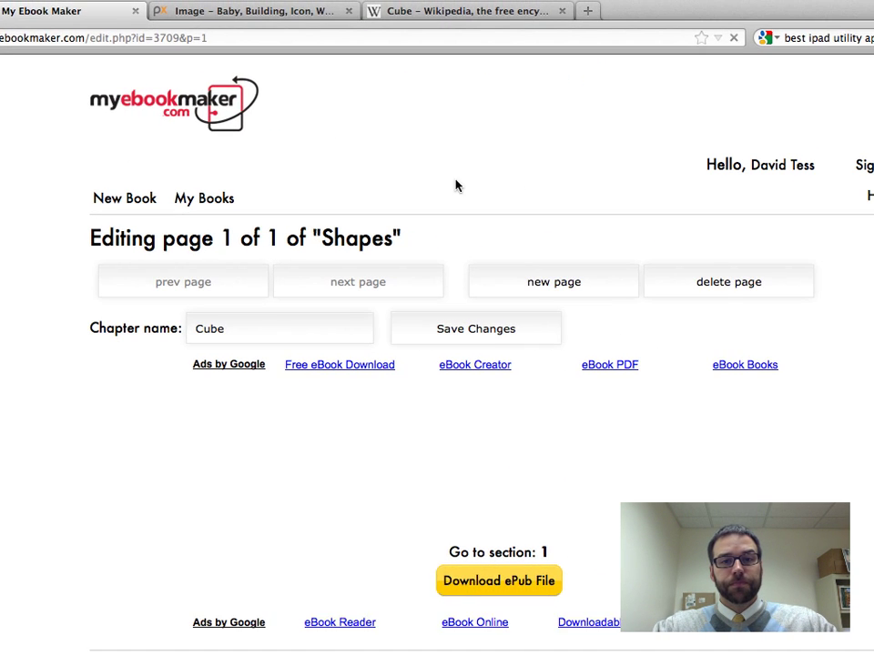
left_click(799, 144)
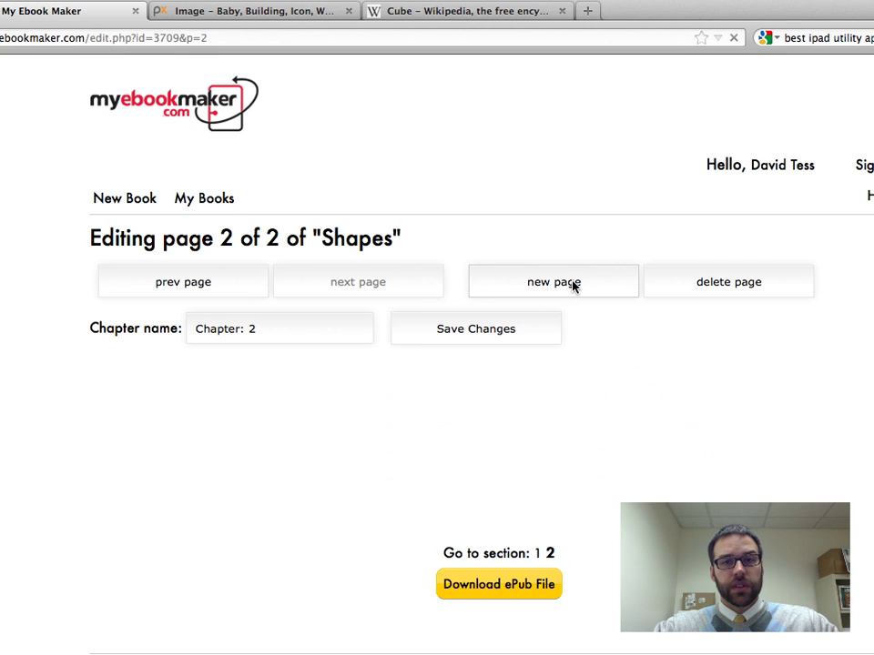
- Begin page 2's sentence by typing 'This is a'
left_click(418, 500)
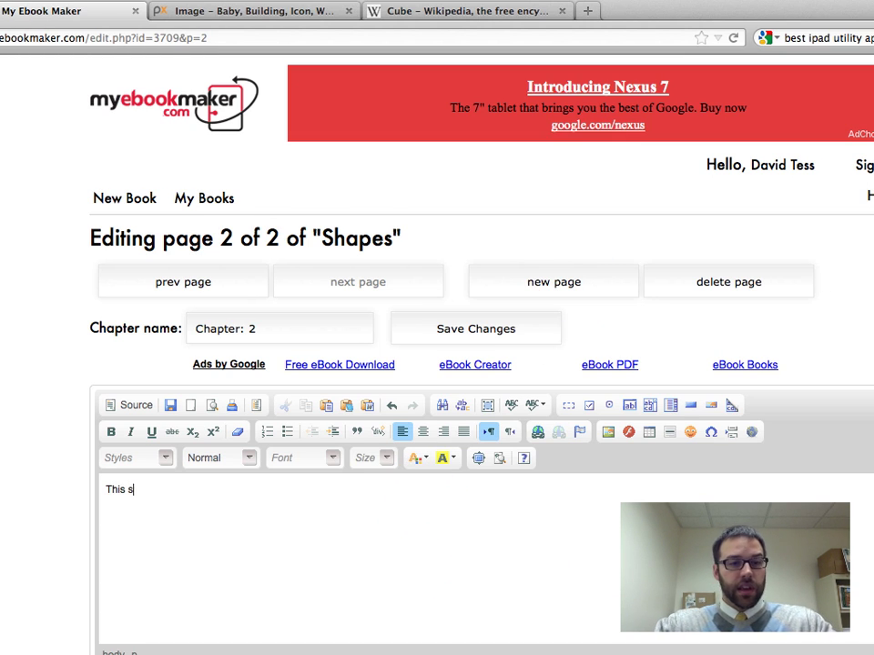
type("This is a sphere.")
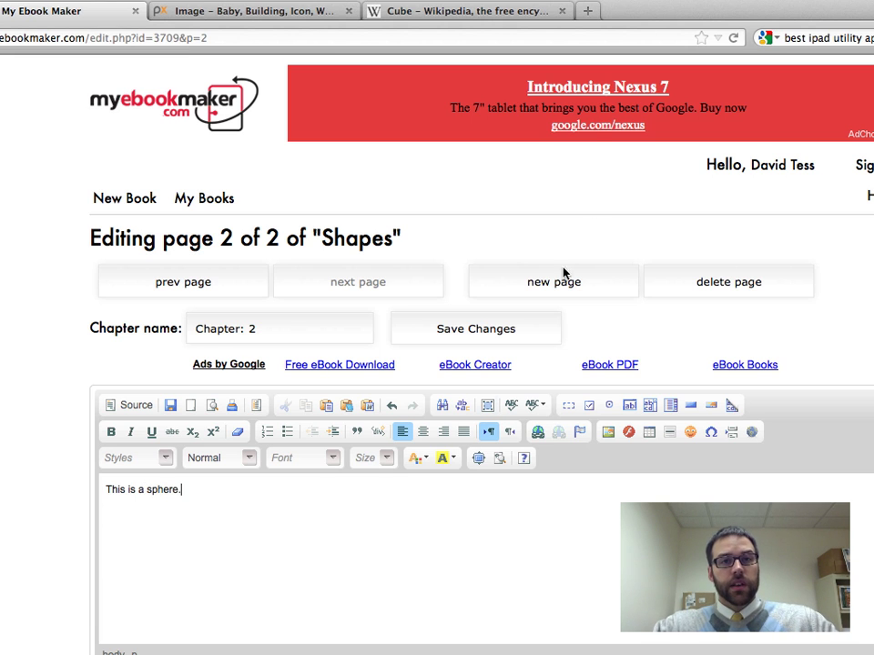
left_click(273, 13)
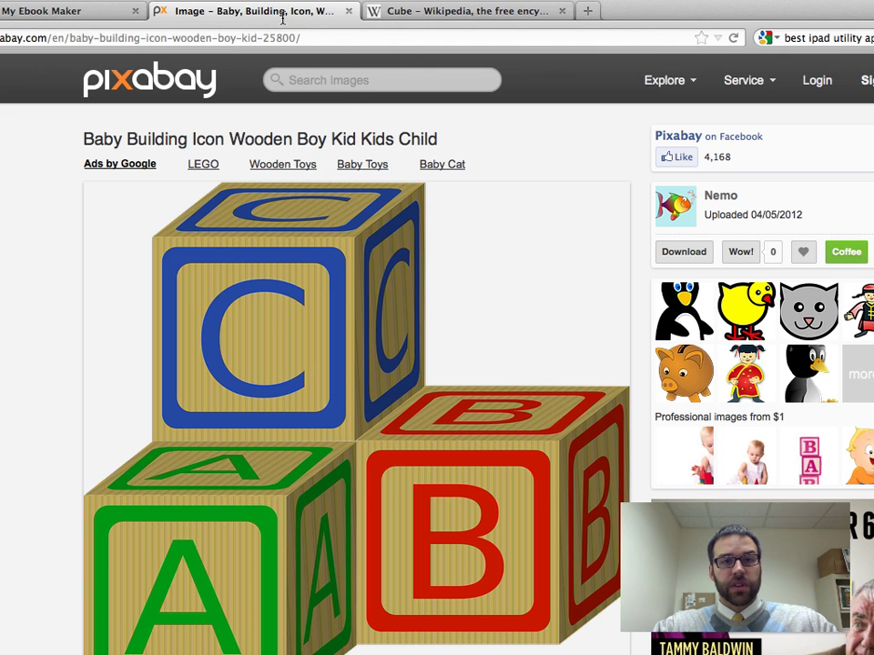
- Search Pixabay for 'sphere' and copy the blue water-sphere picture's image address
left_click(387, 81)
type("s")
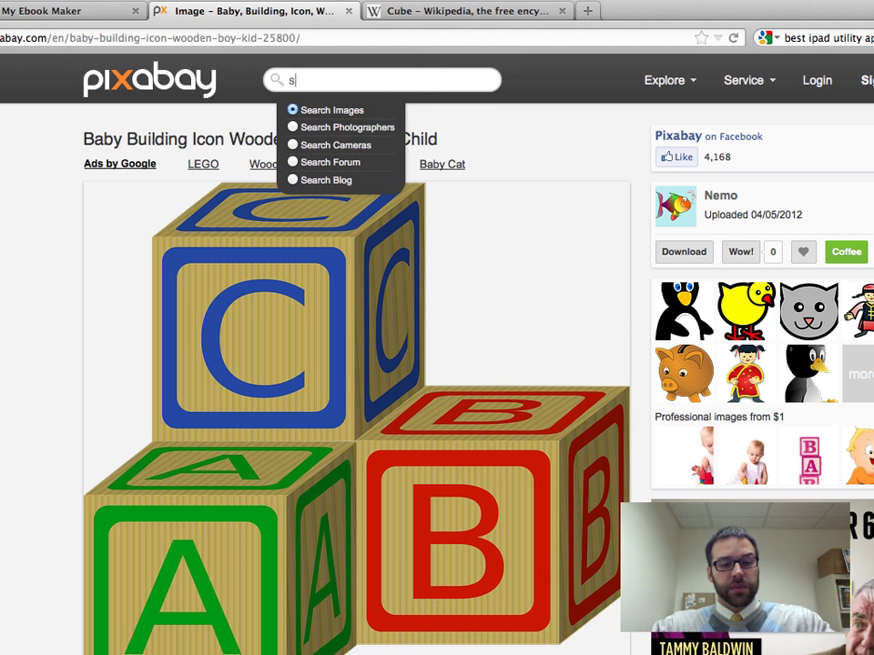
type("phere")
key("Return")
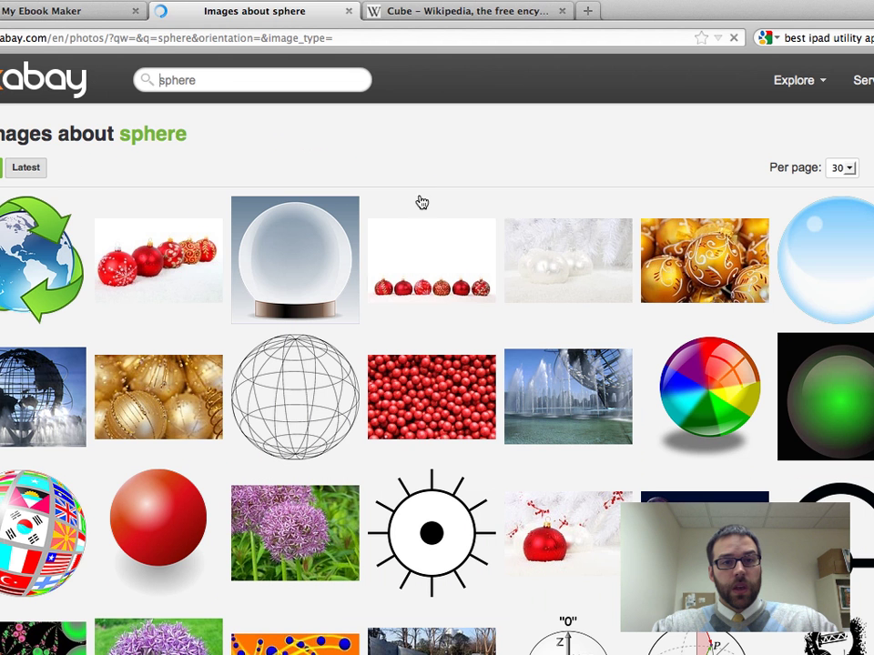
left_click(830, 258)
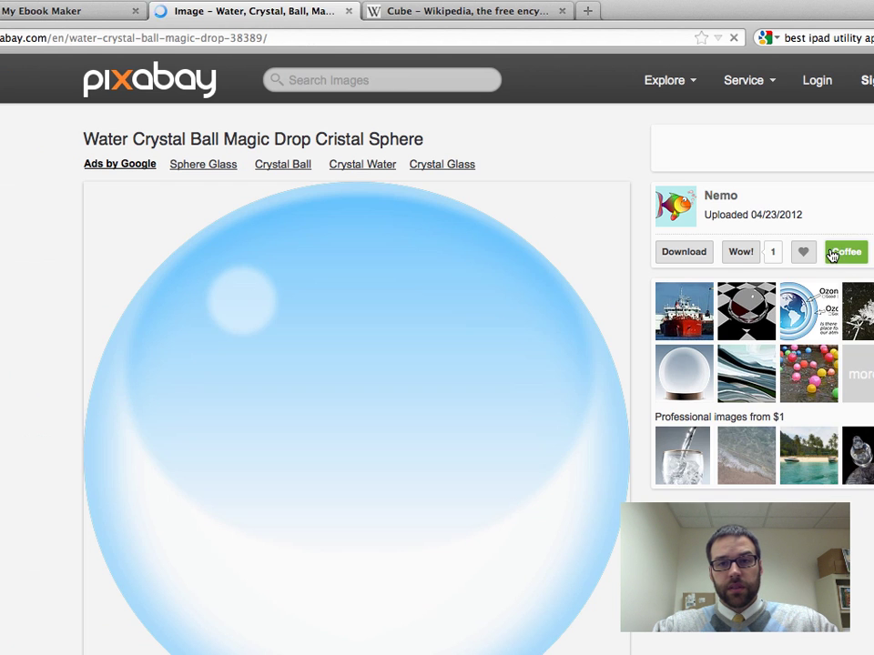
right_click(362, 406)
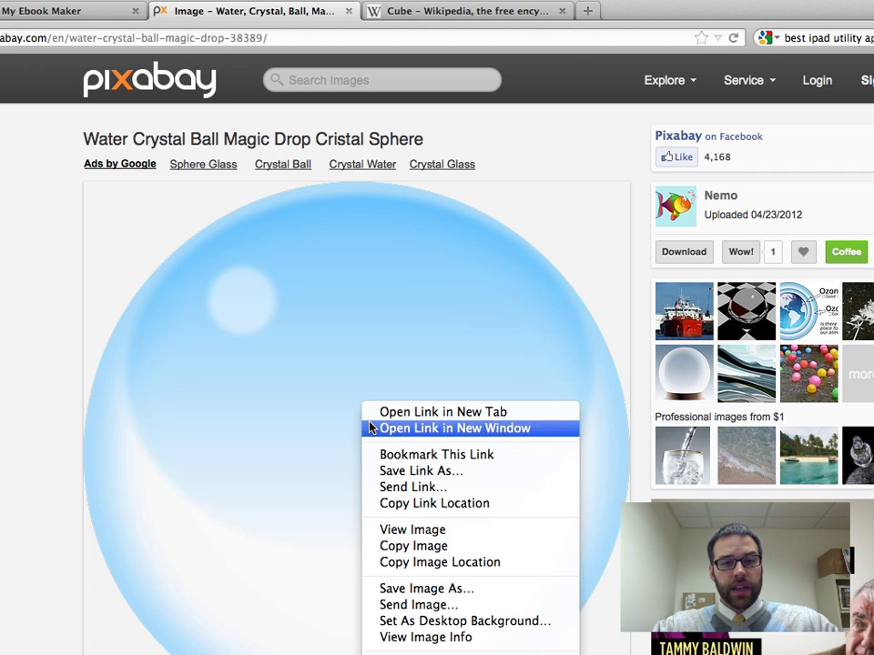
left_click(409, 565)
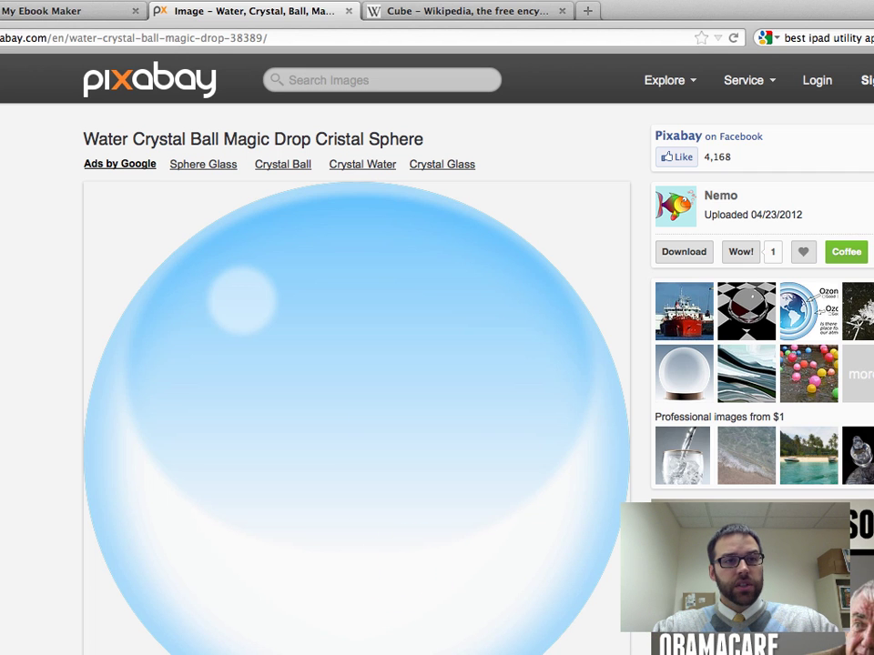
left_click(1, 37)
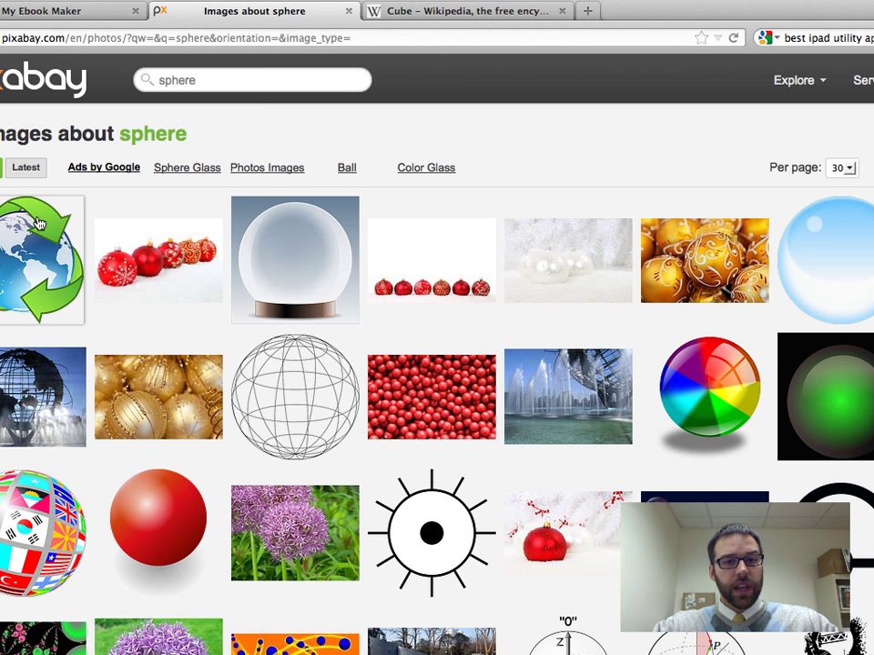
left_click(37, 12)
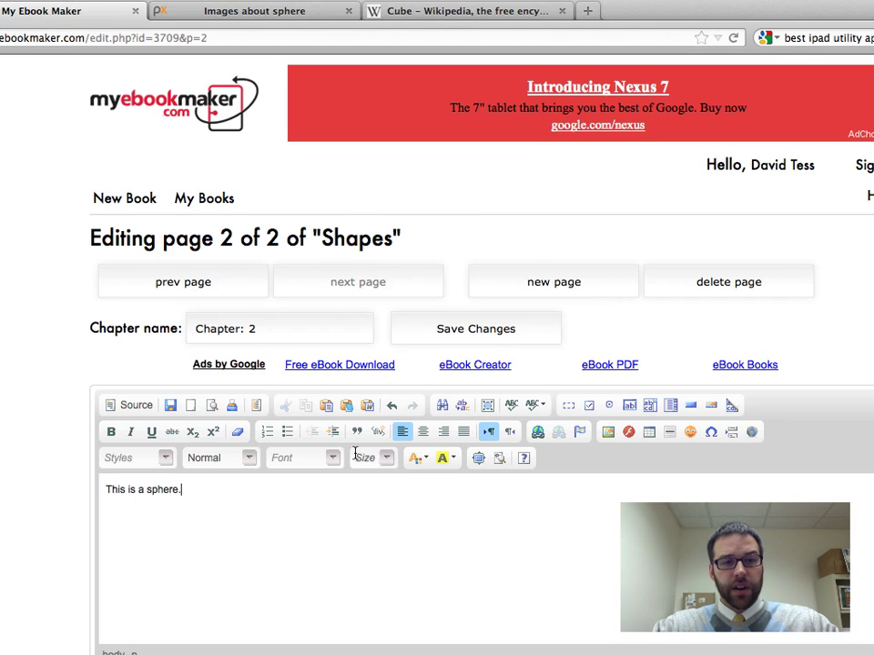
- Insert the copied sphere image on page 2 at 360 by 360 pixels
left_click(608, 431)
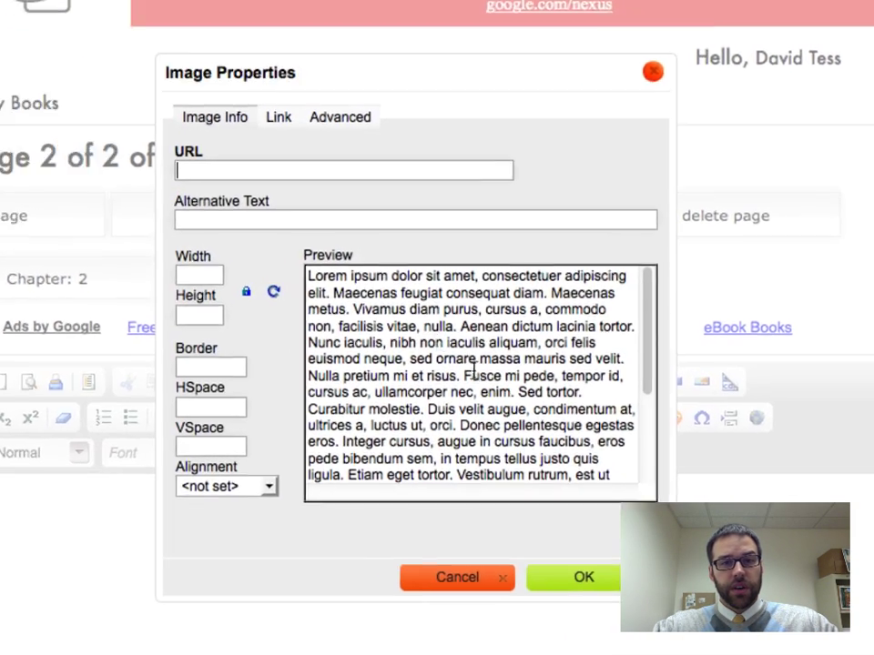
key("super+v")
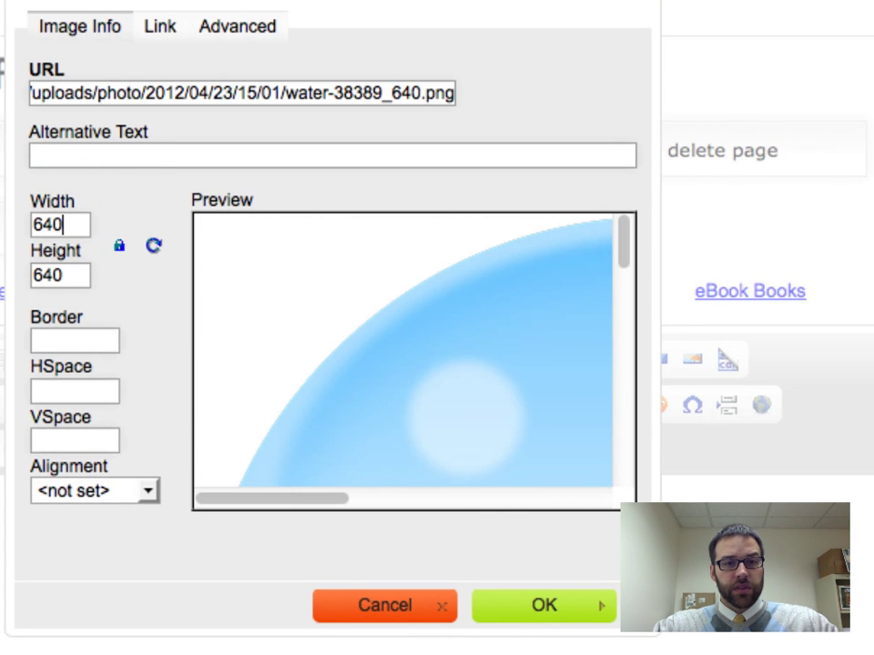
key("BackSpace")
key("BackSpace")
key("BackSpace")
type("360")
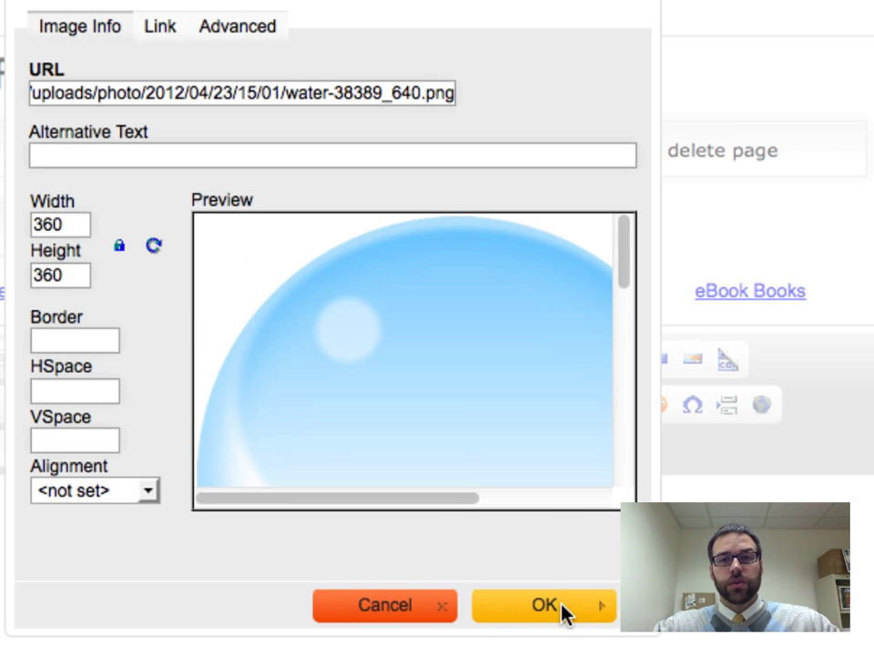
left_click(561, 608)
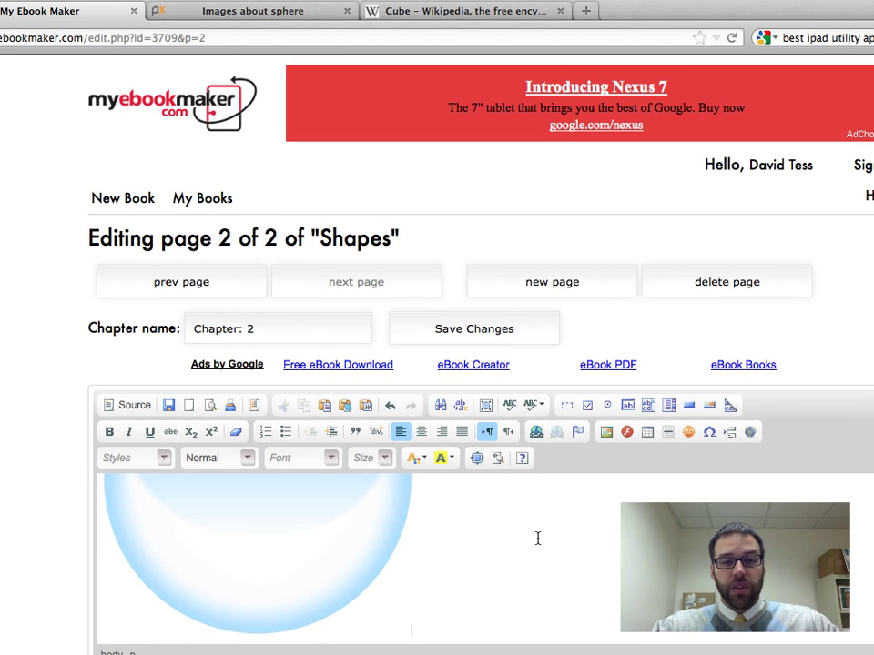
- Add the caption 'Tap here to find out more about spheres' under the picture and select it
key("Return")
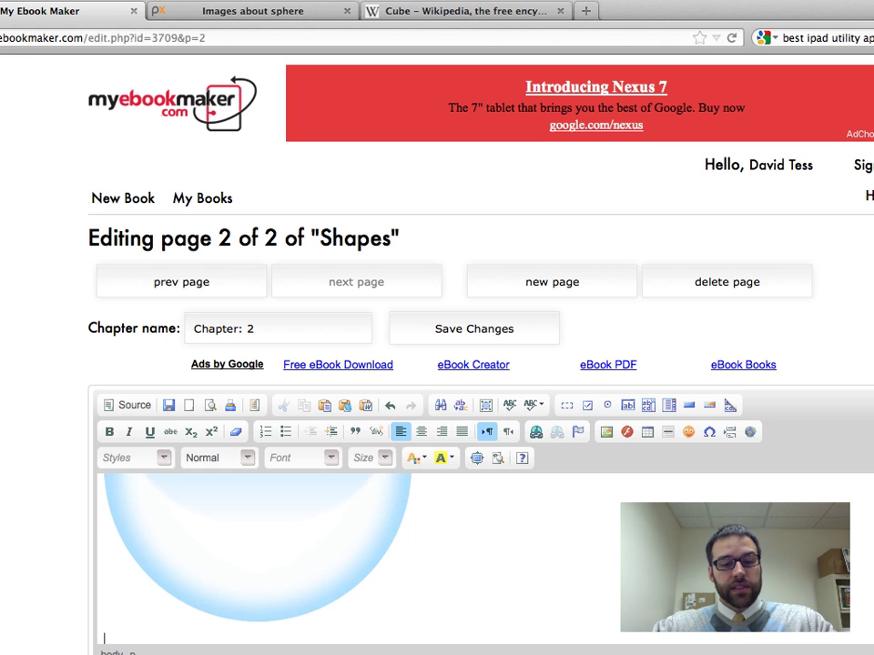
type("Click")
key("BackSpace")
key("BackSpace")
key("BackSpace")
key("BackSpace")
key("BackSpace")
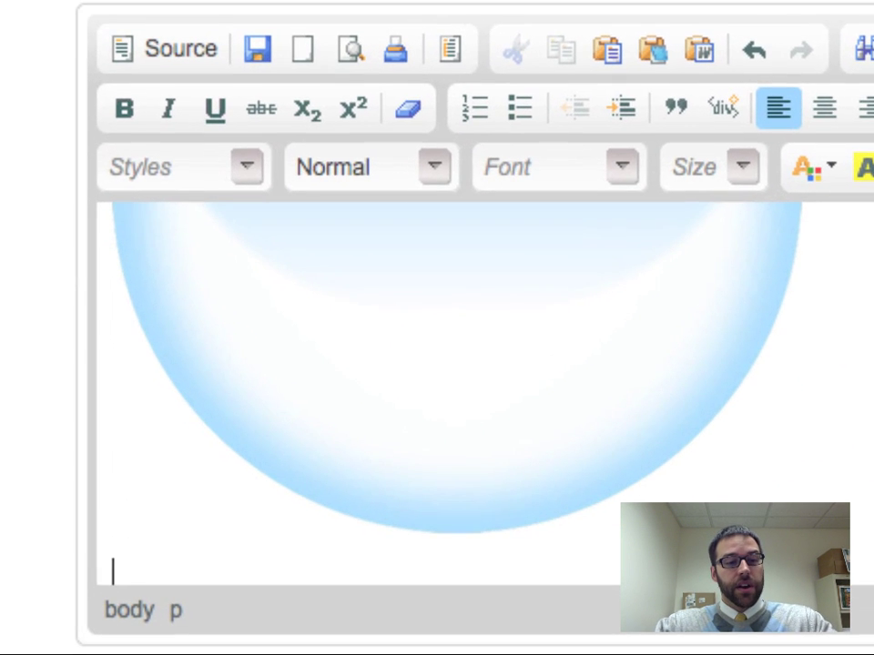
type("Tap here to ")
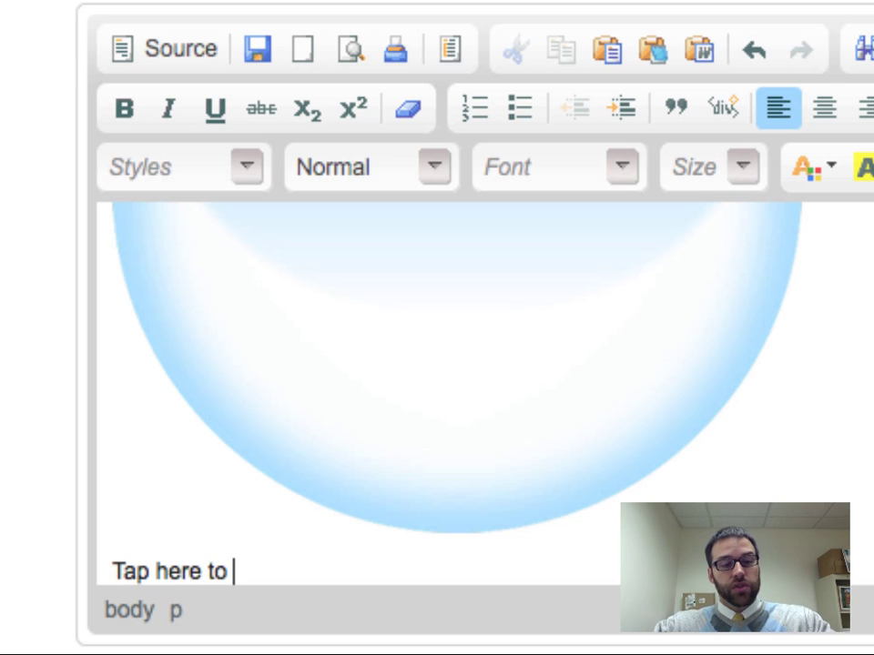
type("find out more about")
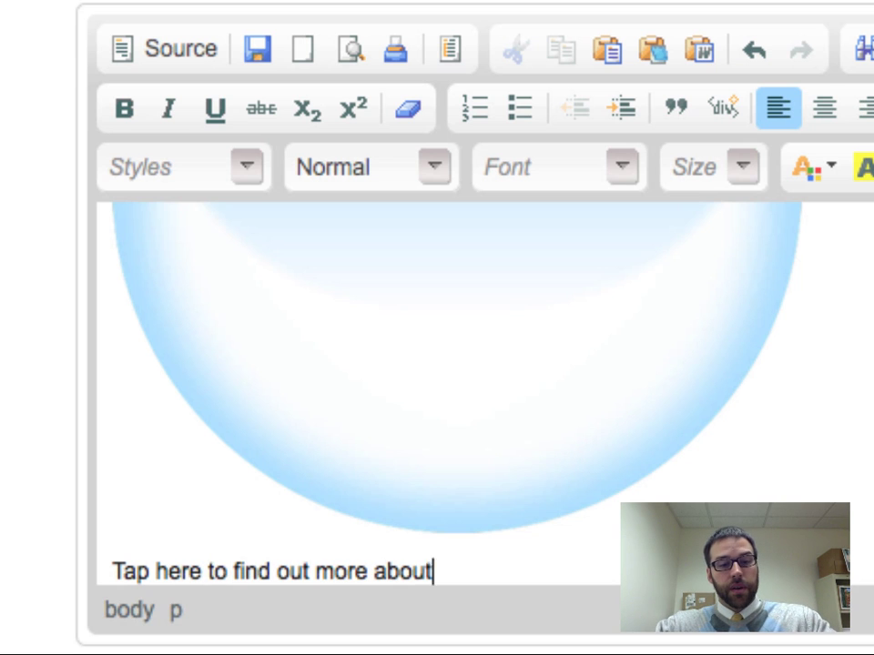
type(" spheres.")
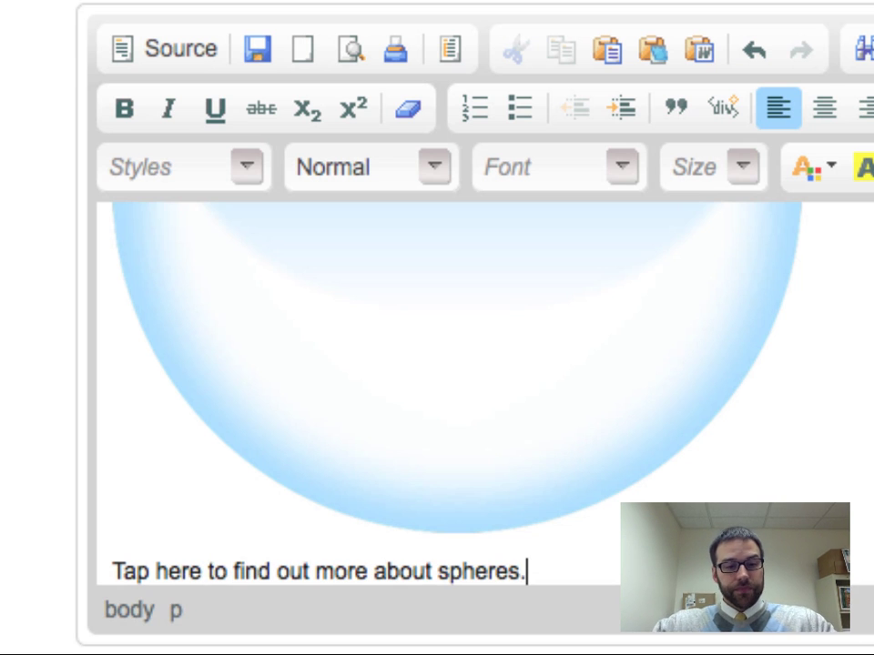
scroll(437, 364, "down", 3)
key("shift+Home")
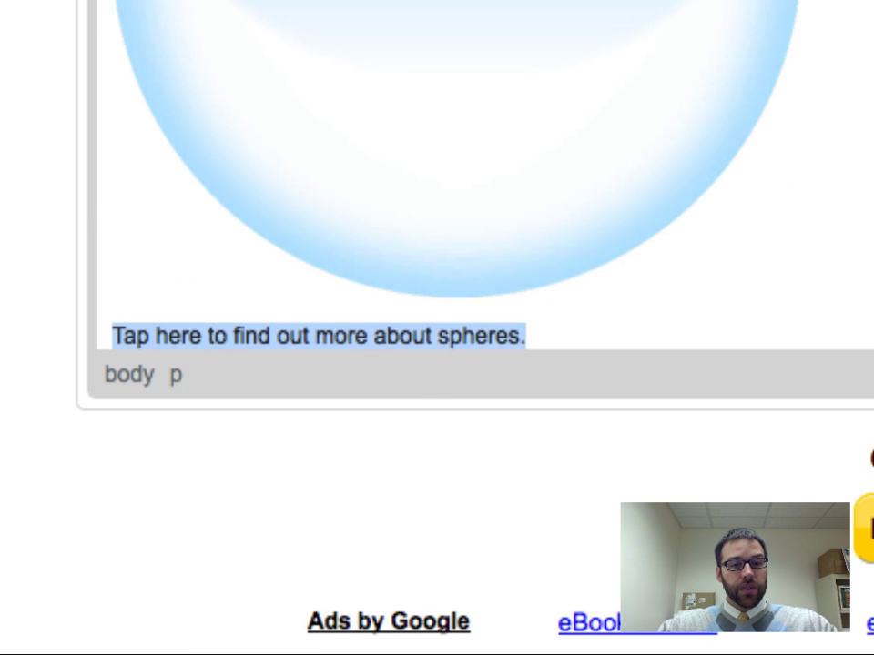
left_click(367, 323)
left_click(537, 335)
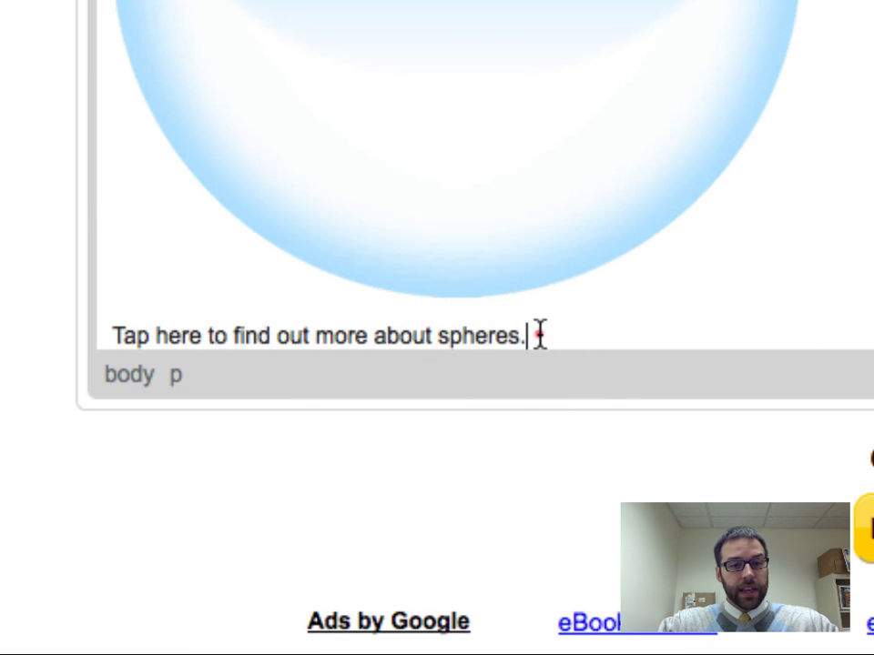
left_click_drag(539, 335, 118, 347)
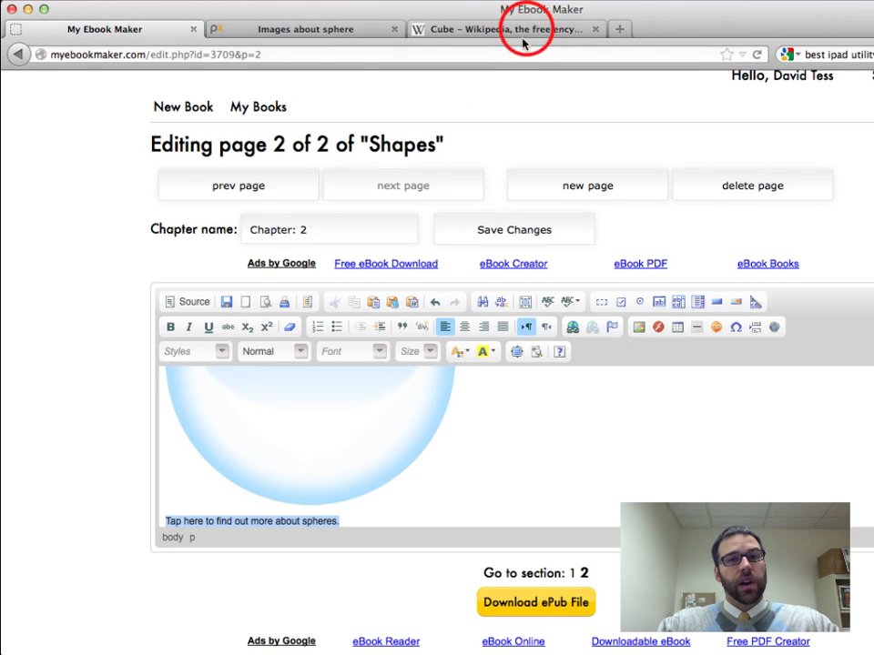
- Search 'sphere wiki' from the address bar and open the Sphere Wikipedia article
left_click(524, 32)
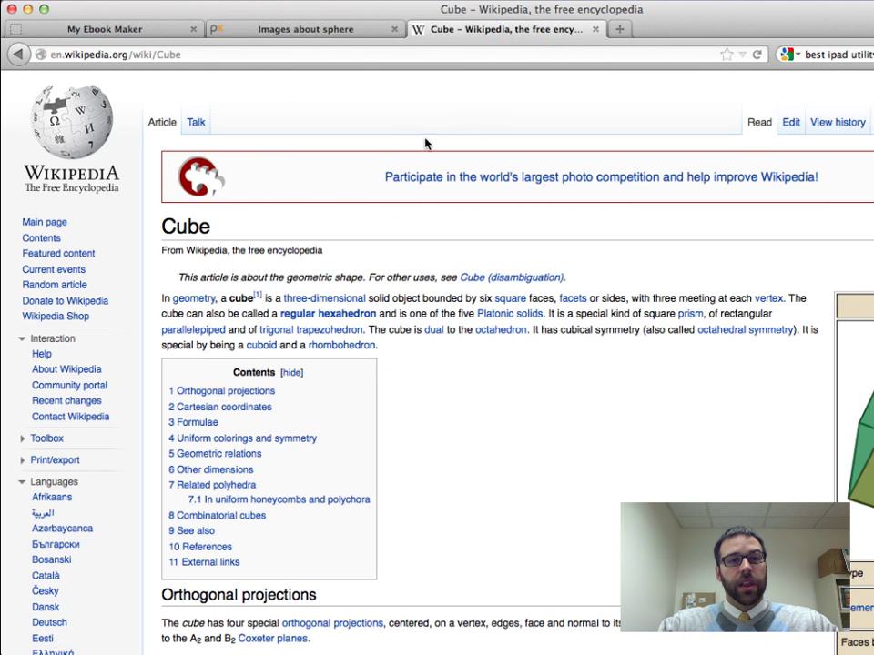
left_click(556, 54)
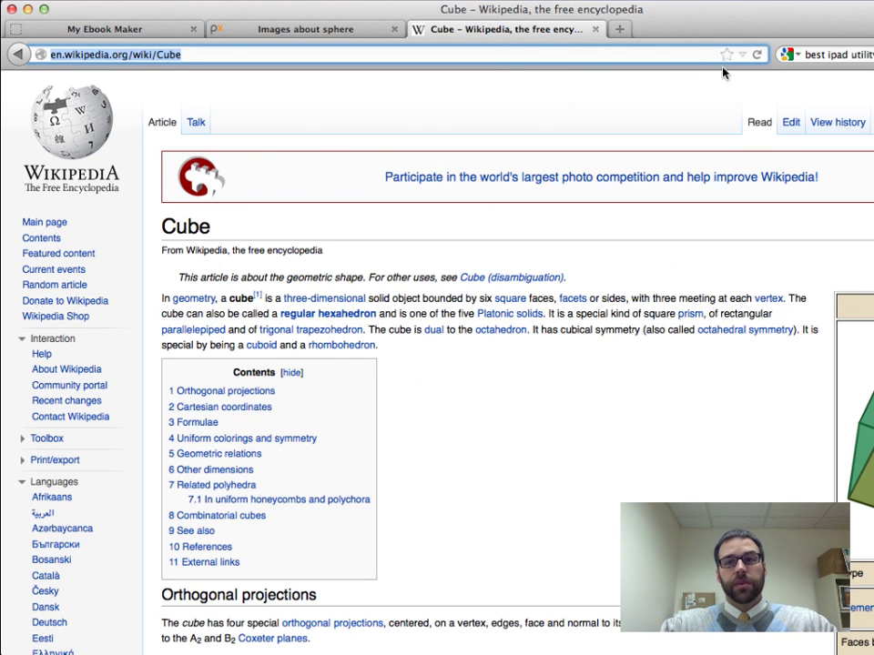
type("sphere wiki")
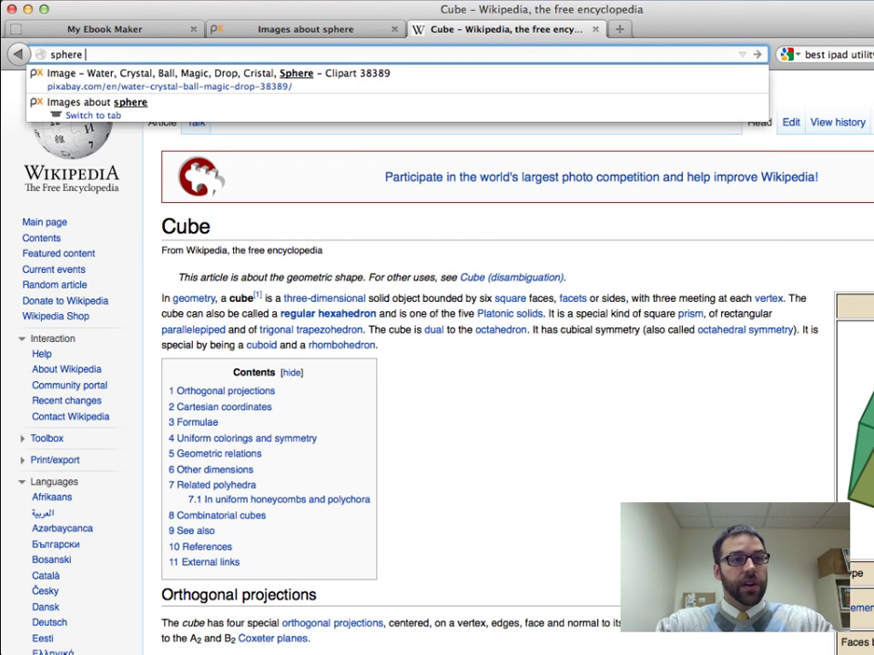
key("Return")
left_click(298, 231)
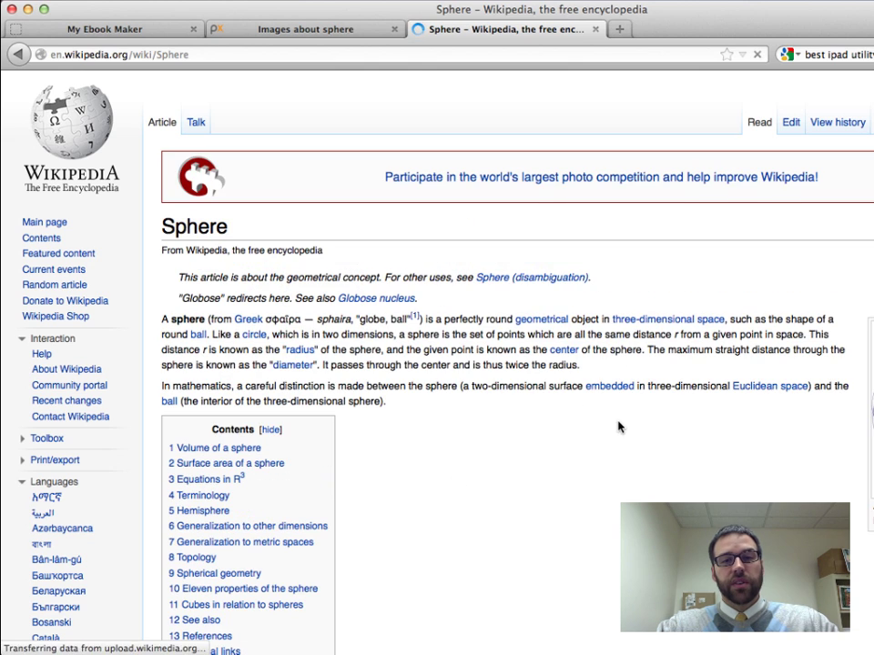
scroll(618, 427, "down", 4)
scroll(618, 427, "up", 4)
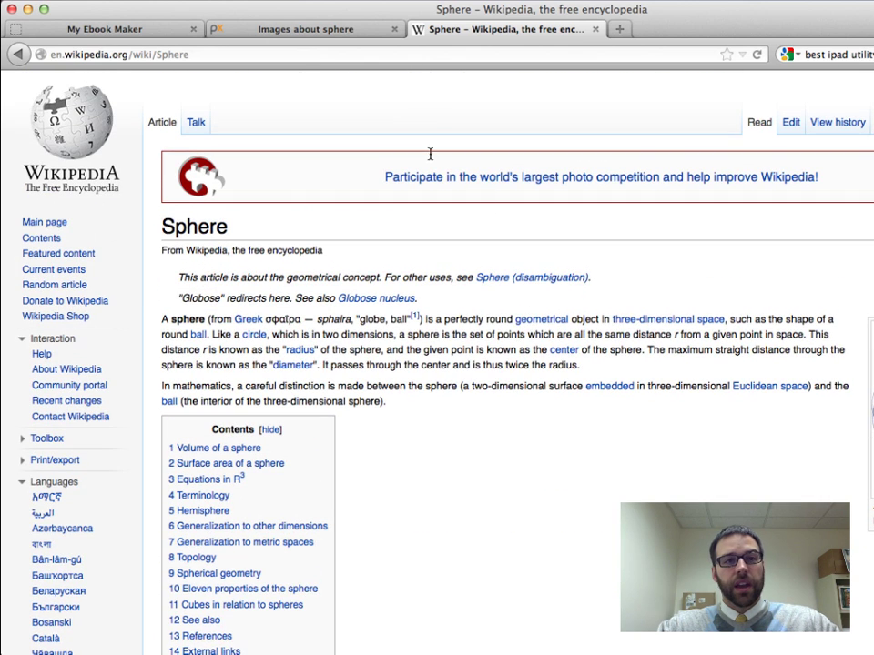
- Copy the Sphere article's web address
left_click(202, 52)
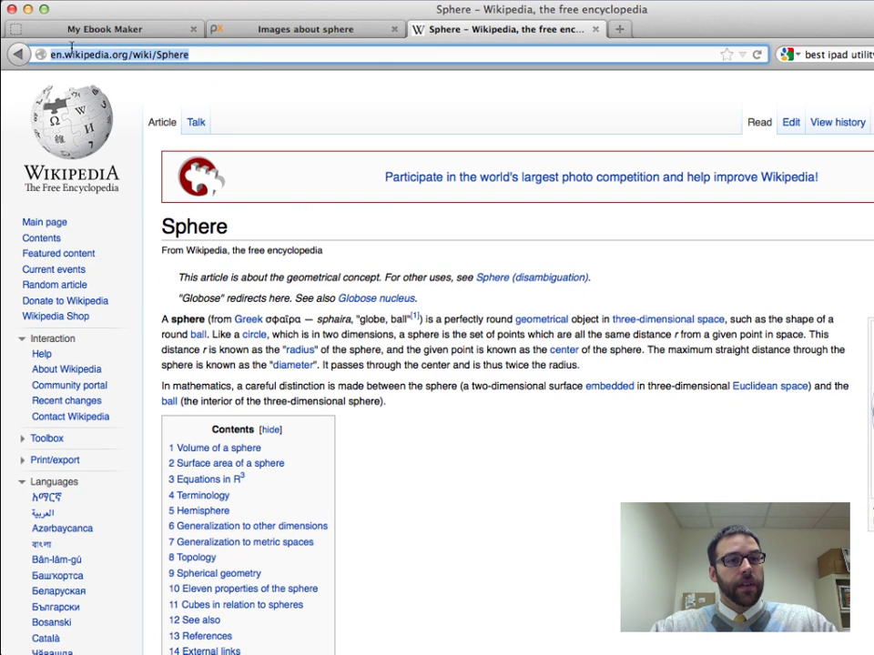
right_click(170, 54)
left_click(207, 106)
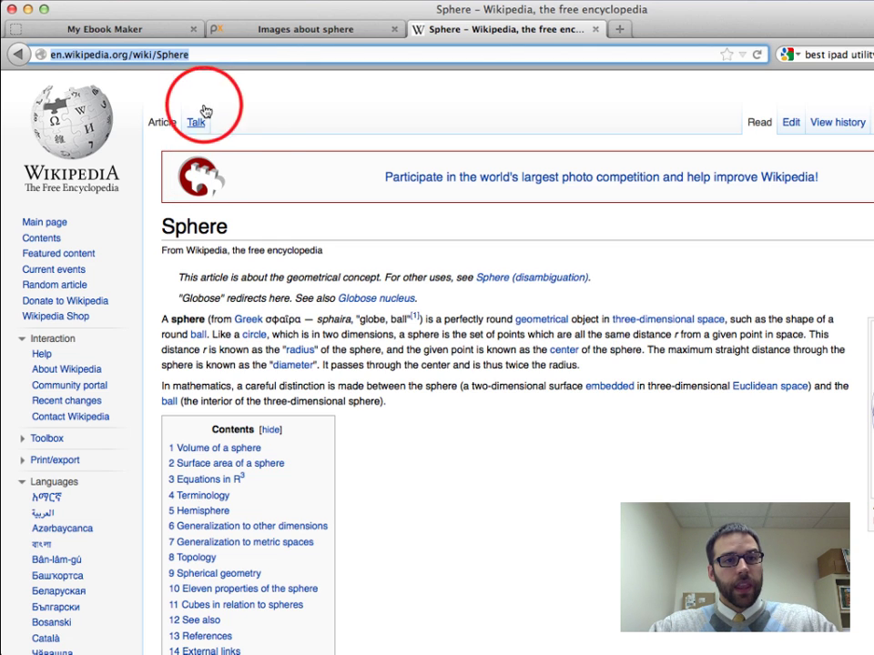
- Link the spheres caption to en.wikipedia.org/wiki/Sphere, opening in a New Window (_blank)
left_click(113, 29)
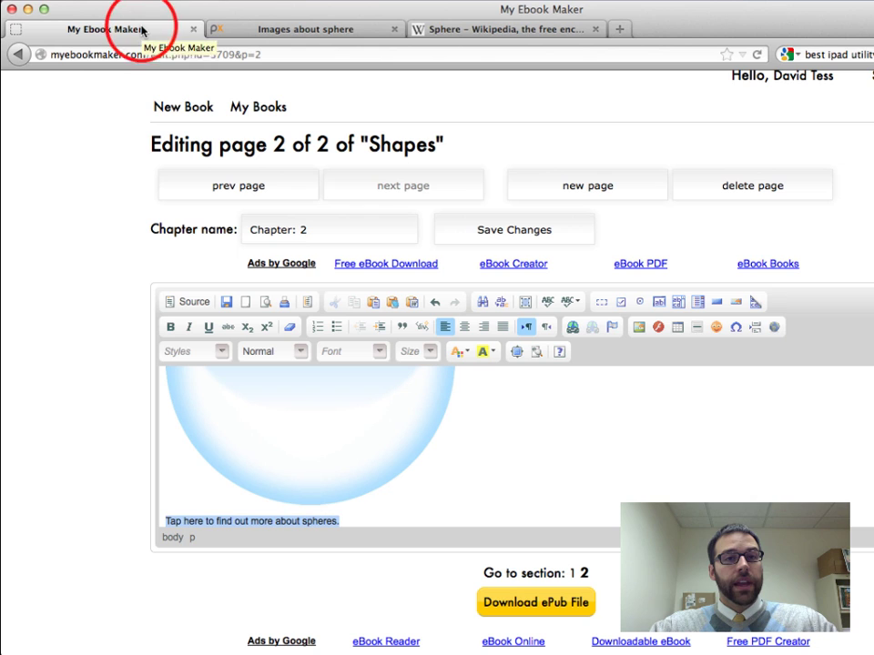
double_click(257, 521)
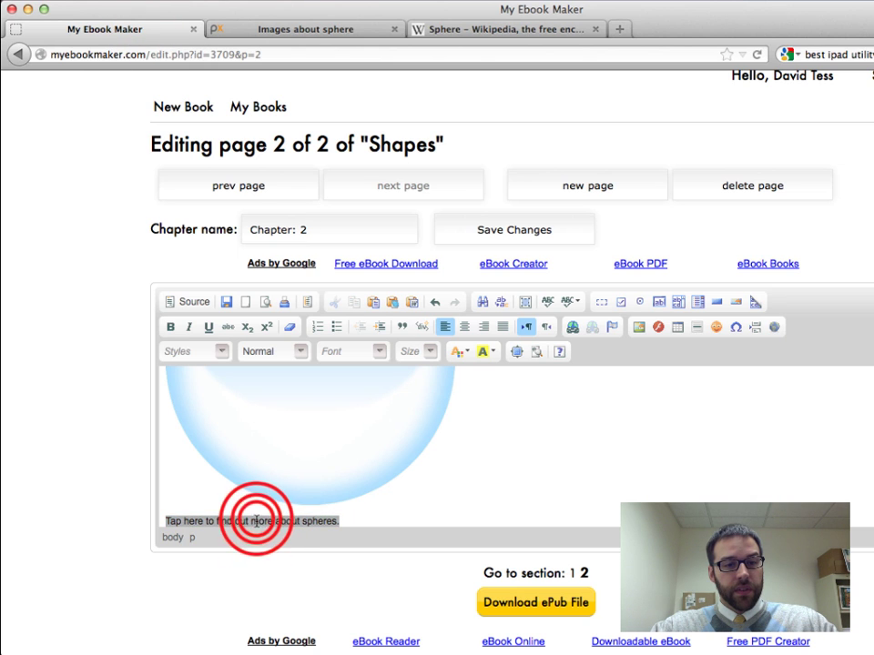
triple_click(256, 520)
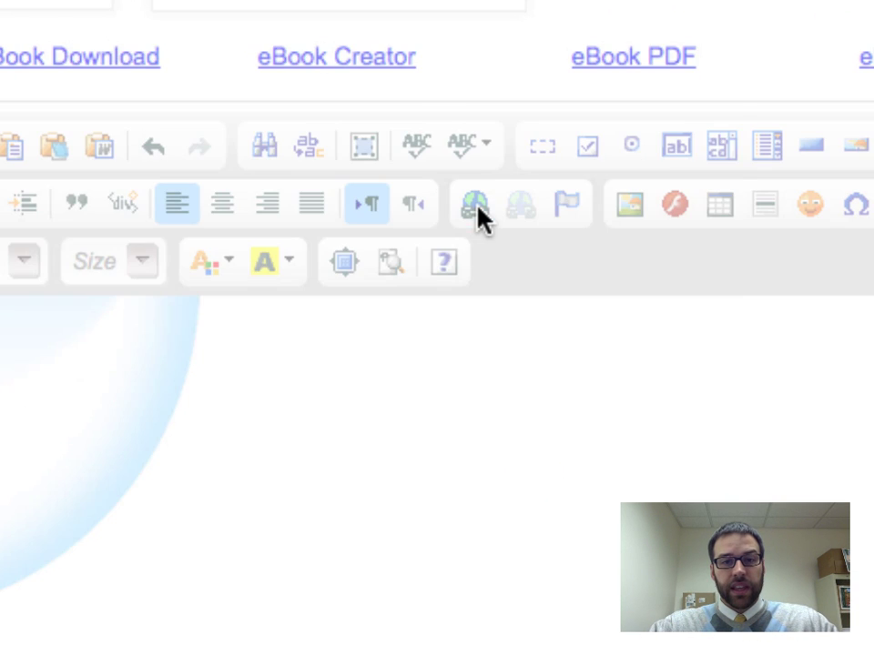
left_click(479, 213)
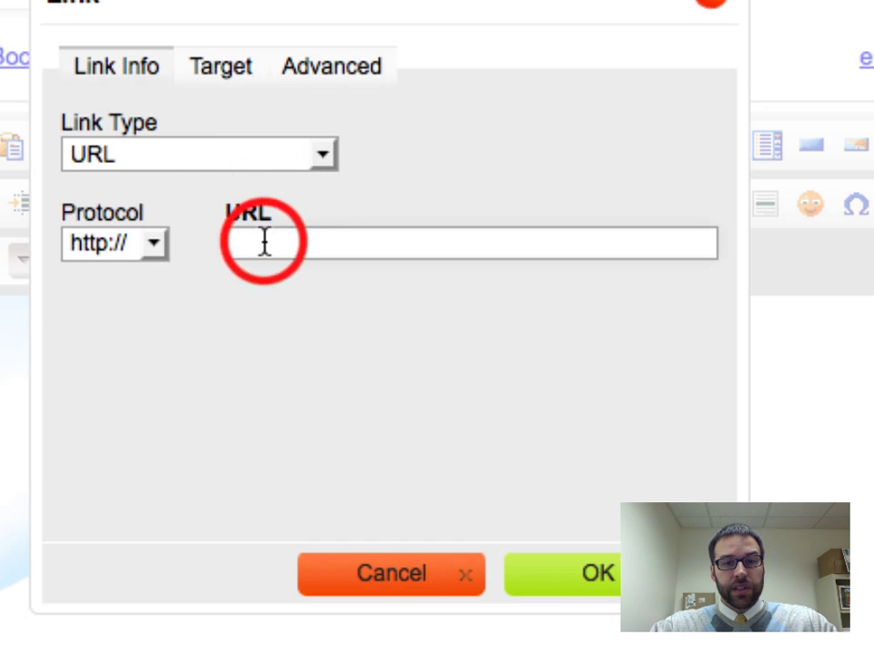
key("ctrl+v")
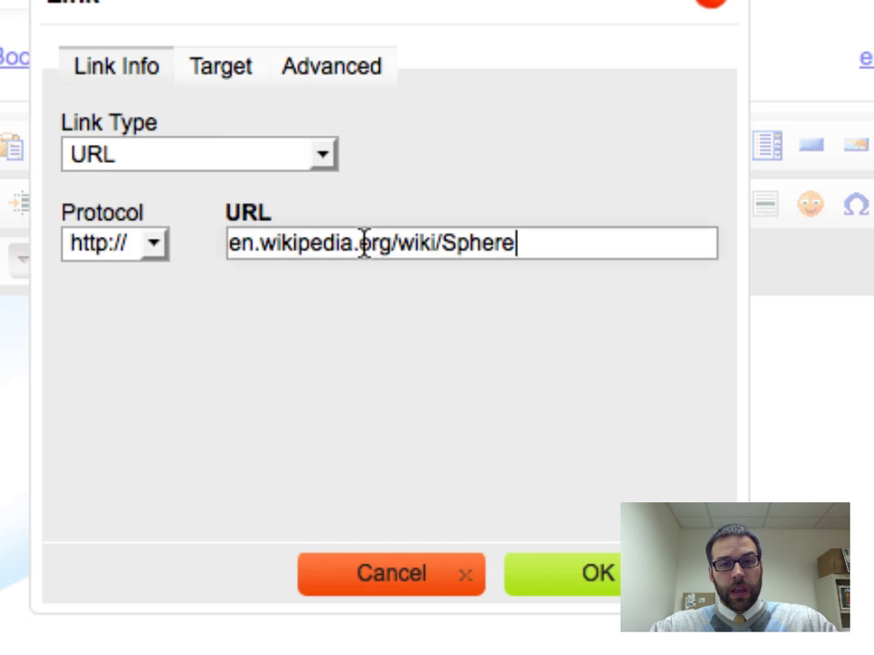
left_click(226, 87)
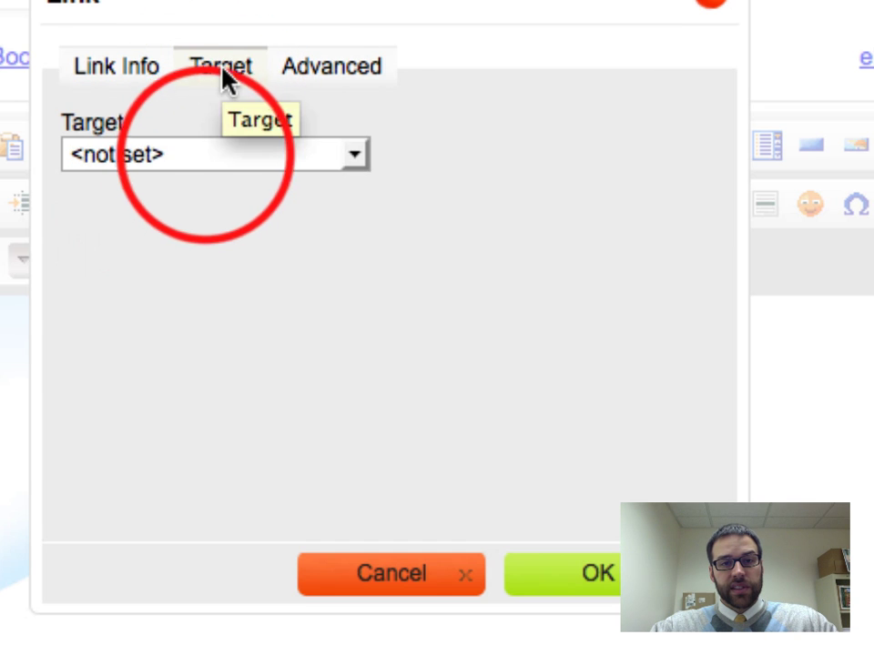
left_click(205, 152)
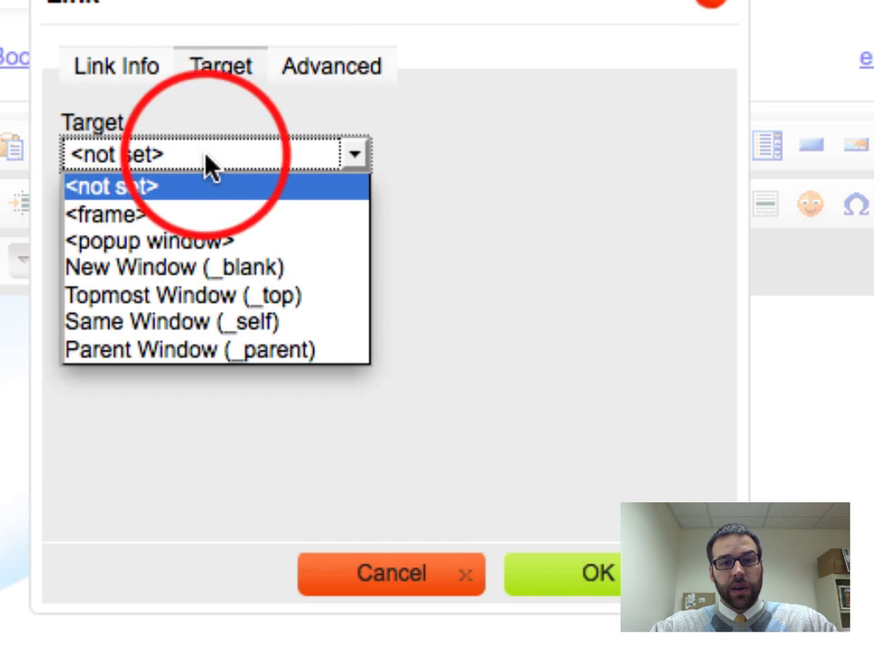
left_click(188, 264)
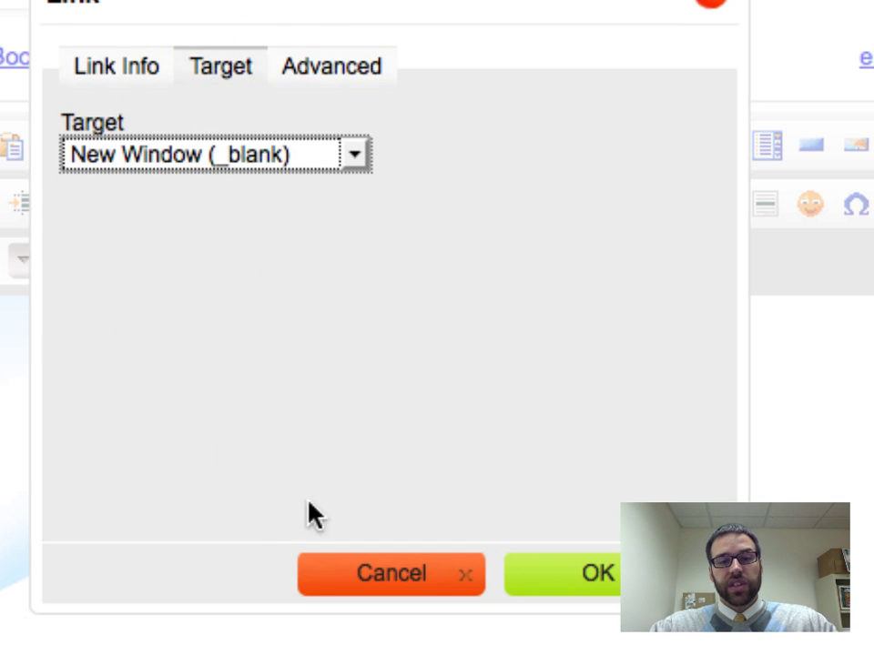
left_click(599, 575)
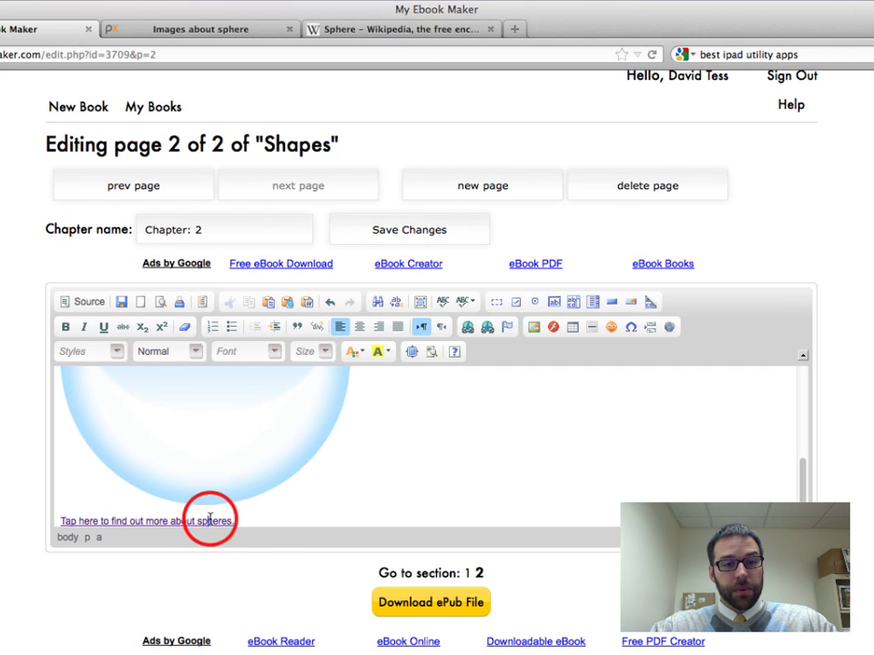
- Rename 'Chapter: 2' to 'Sphere', save the page, and add a blank page 3
left_click(248, 522)
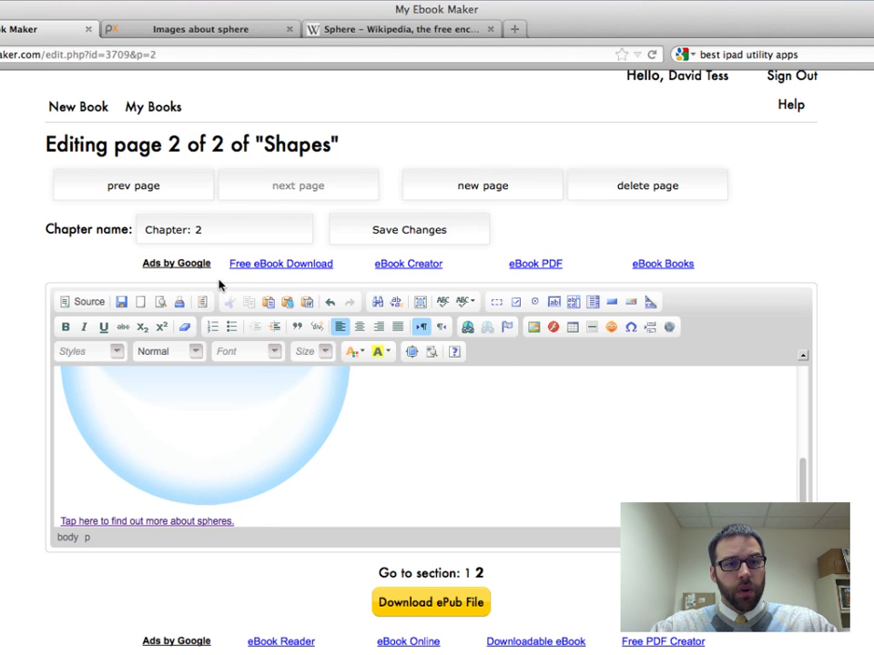
triple_click(207, 227)
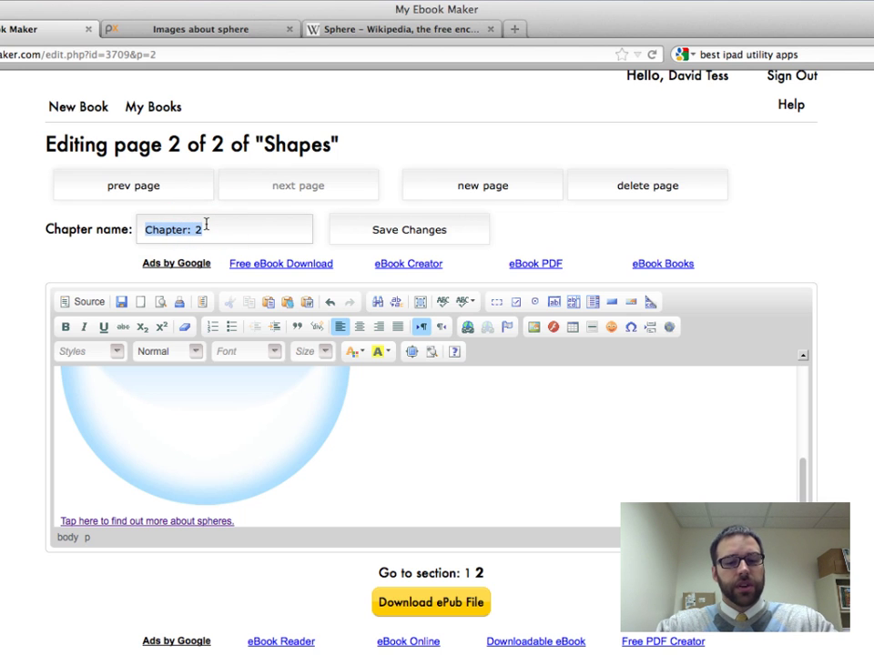
type("Sphere")
left_click(429, 226)
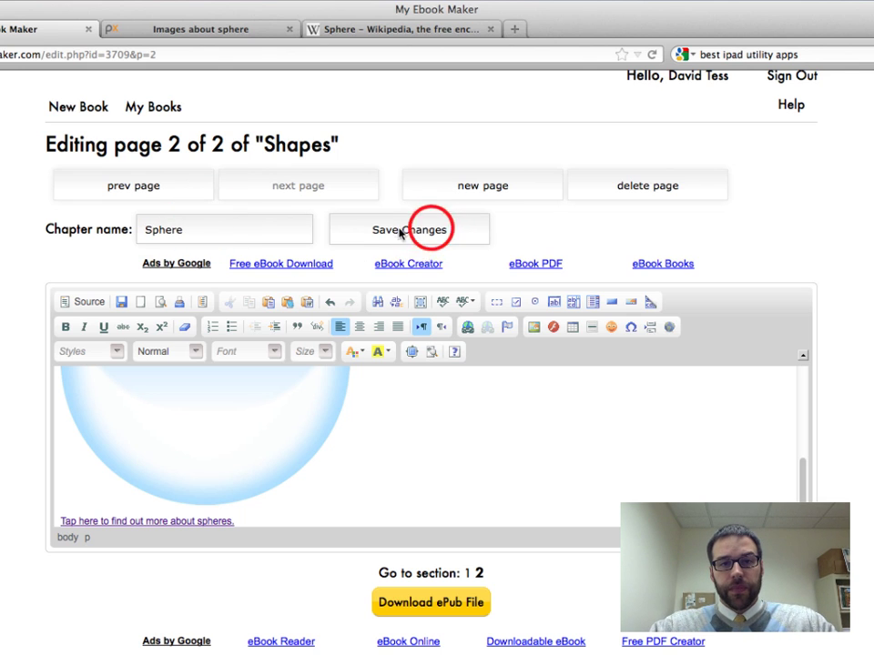
left_click(433, 230)
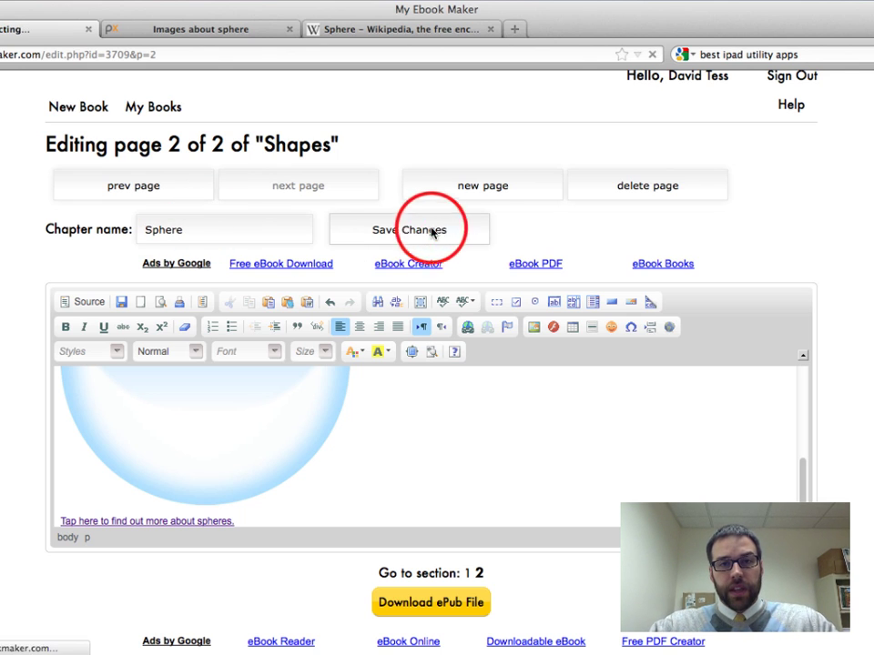
left_click(496, 186)
- Write 'This is a cylinder.' as page 3's body text
left_click(224, 532)
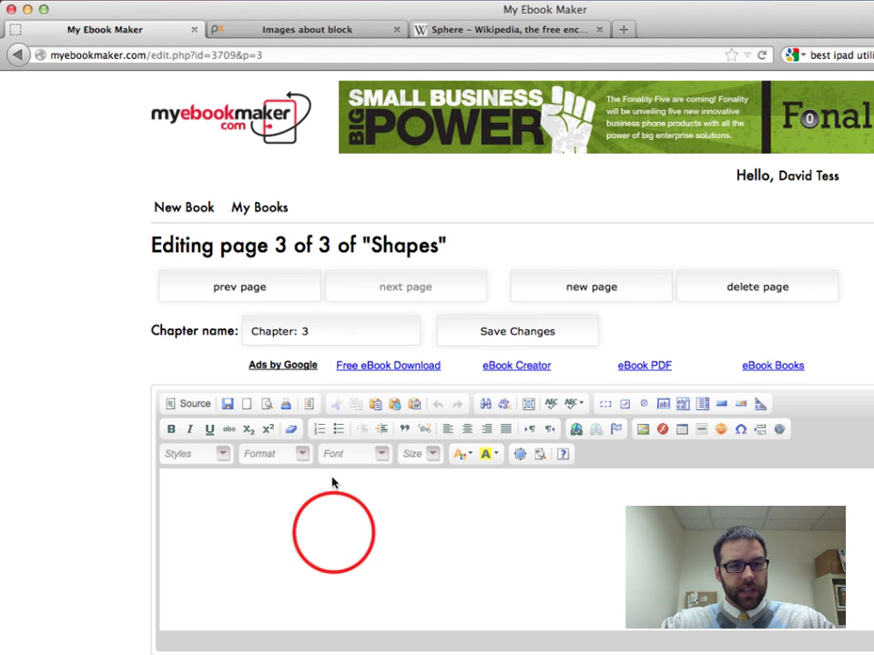
left_click(331, 536)
type("This ")
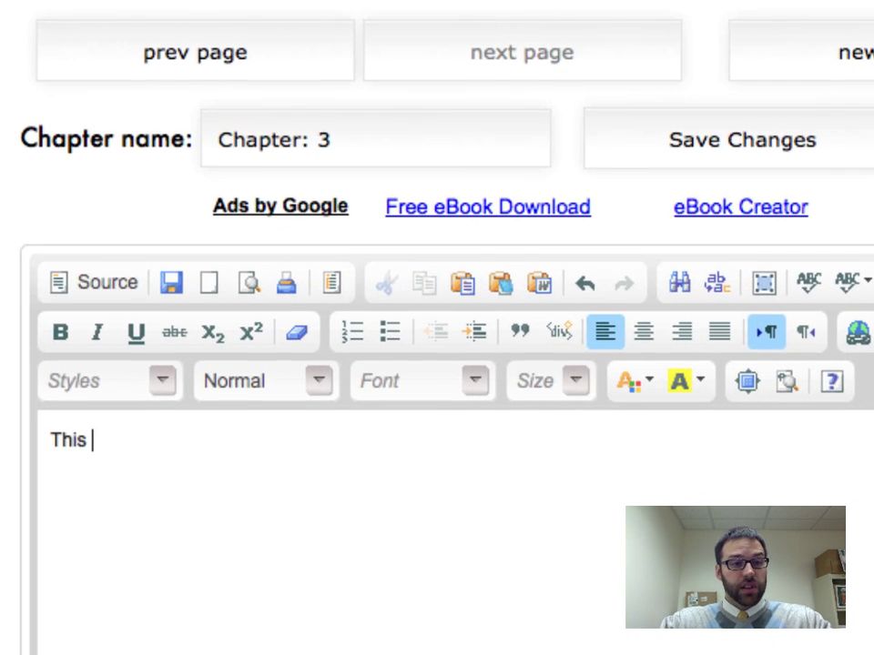
type("is a cylinder")
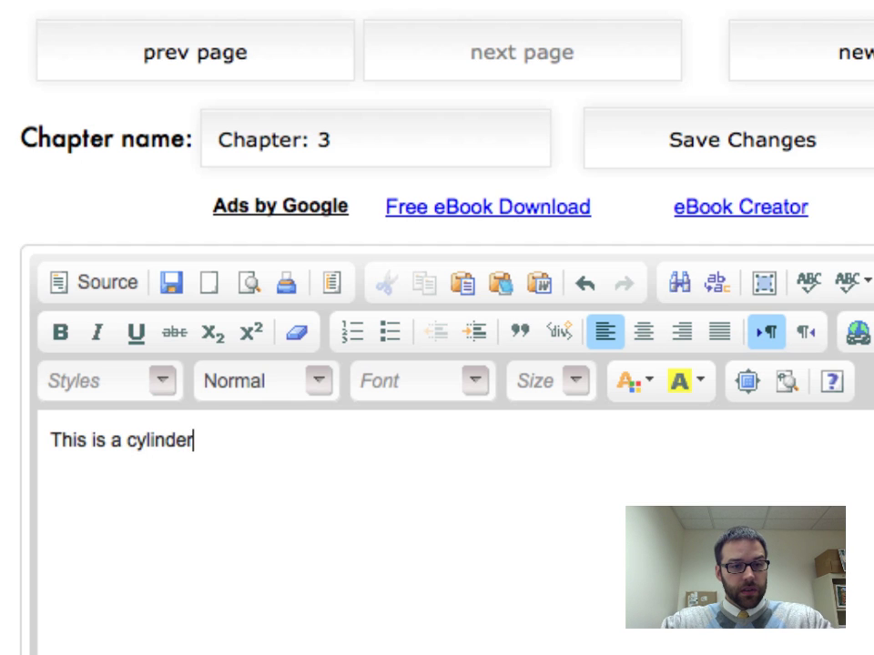
type(".")
- Start replacing the chapter name 'Chapter: 3' with Cylinder
left_click(432, 147)
triple_click(397, 131)
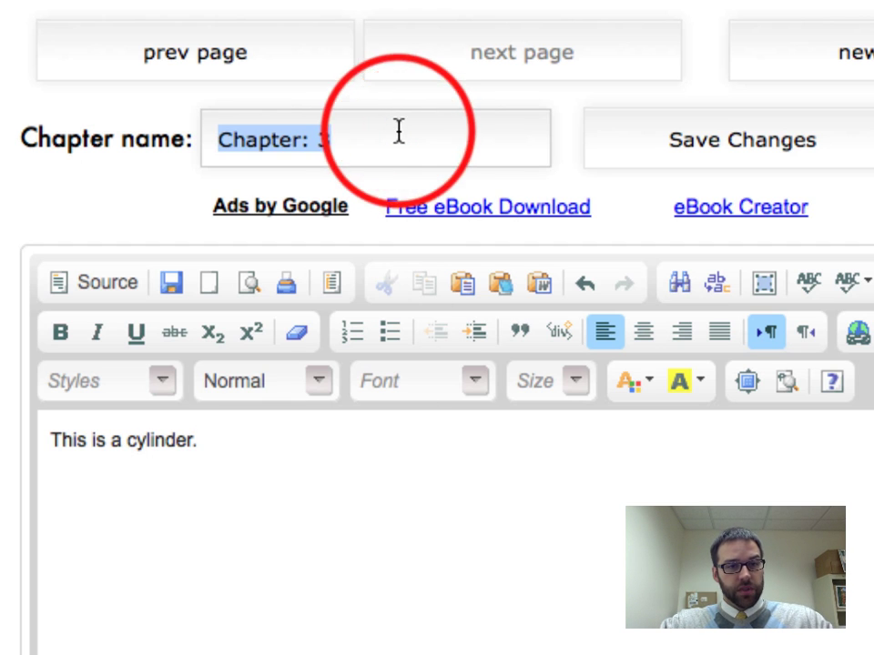
type("Cyline")
key("BackSpace")
- Finish the chapter name 'Cylinder' and search Pixabay images for cylinder
type("der")
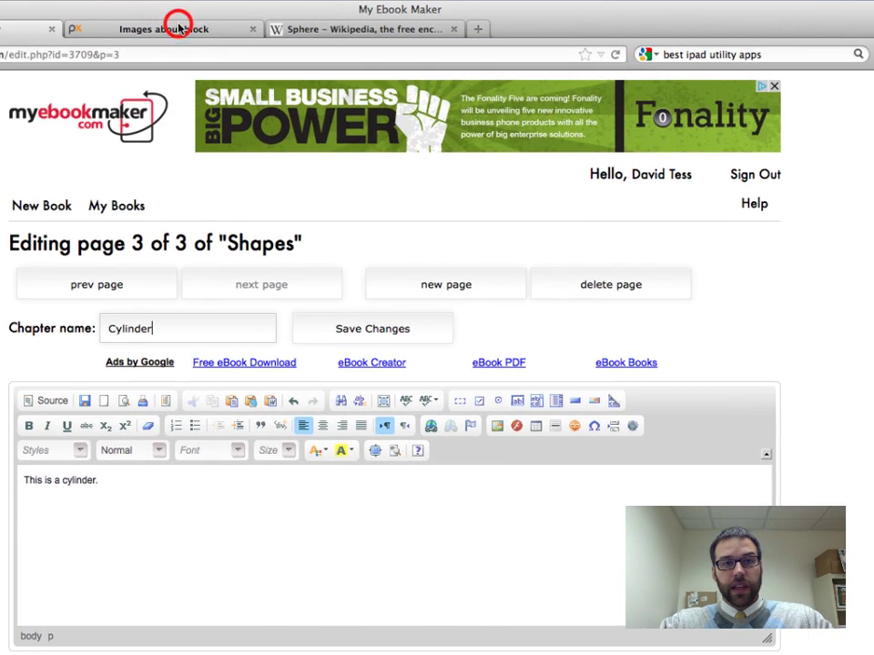
left_click(257, 0)
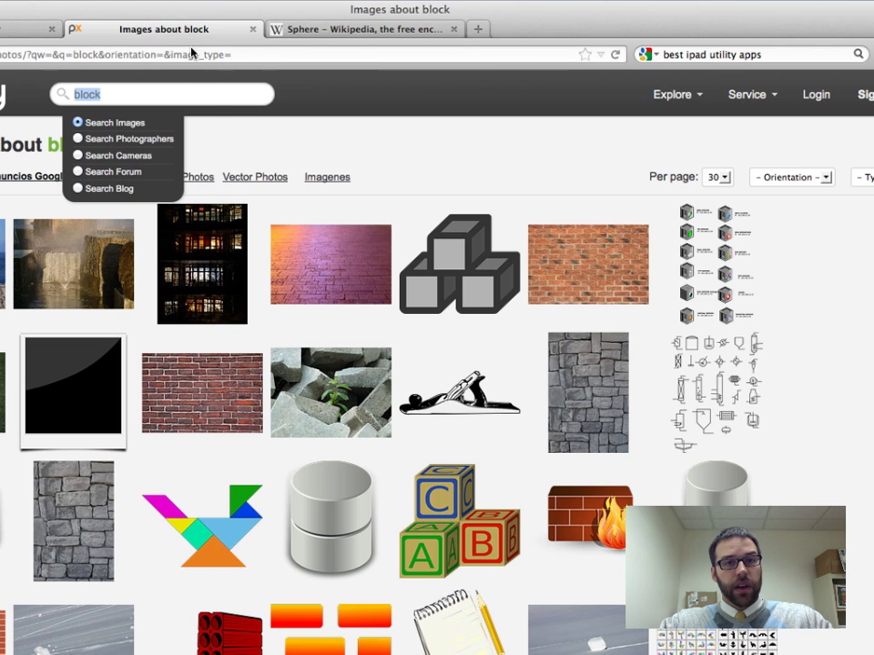
type("cylinder")
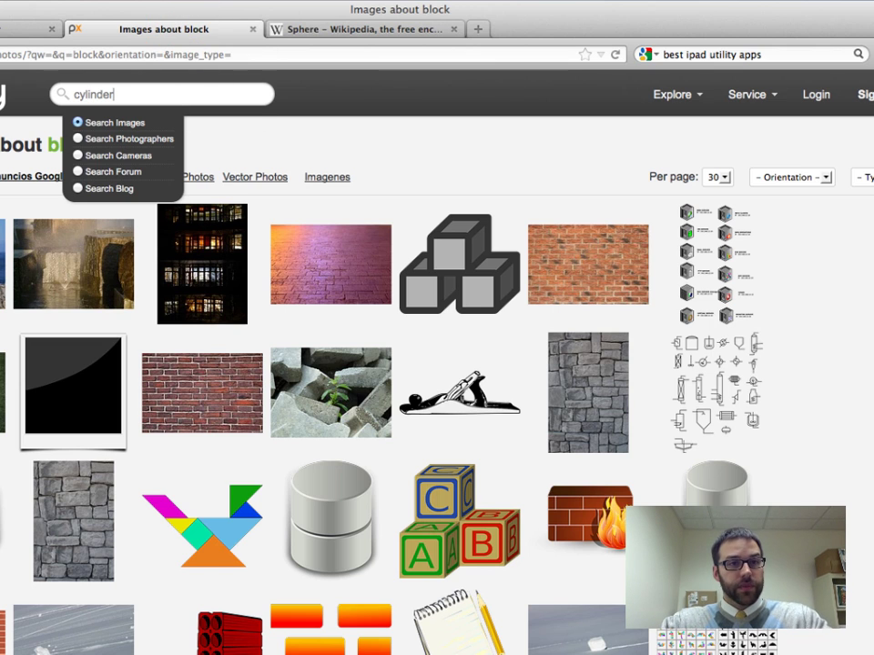
key("Return")
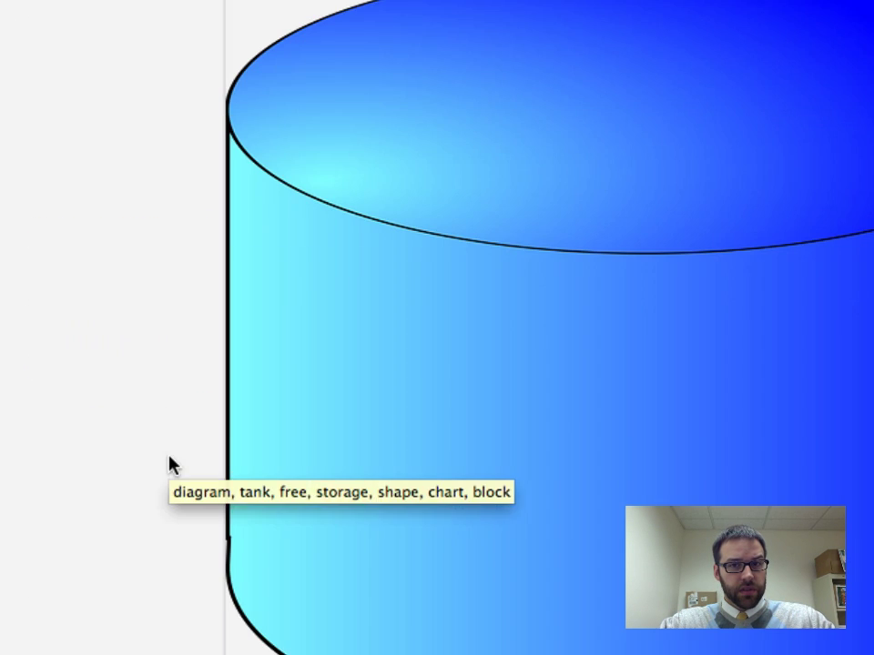
- Copy the image address of the blue storage-tank cylinder clipart
right_click(544, 218)
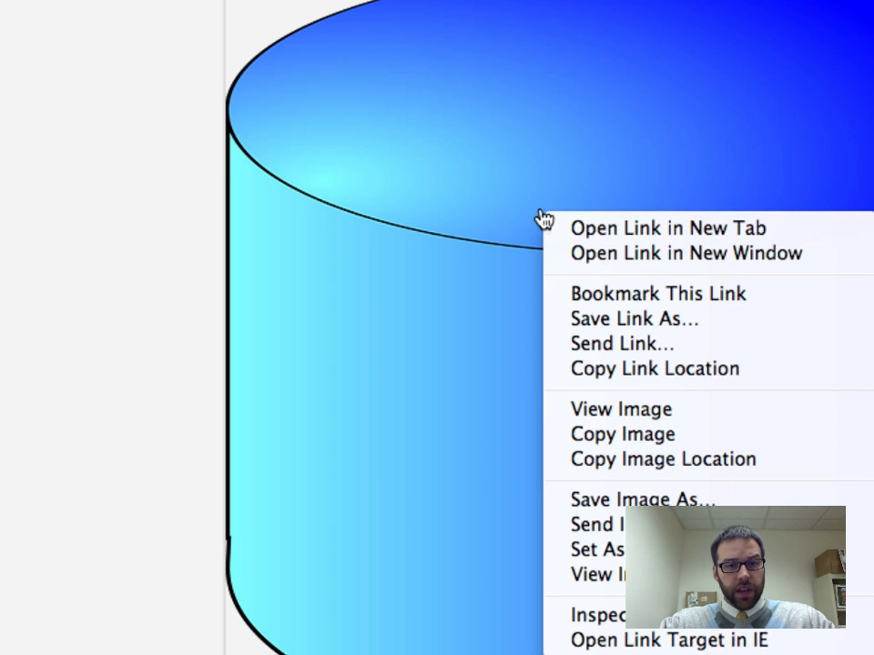
left_click(621, 459)
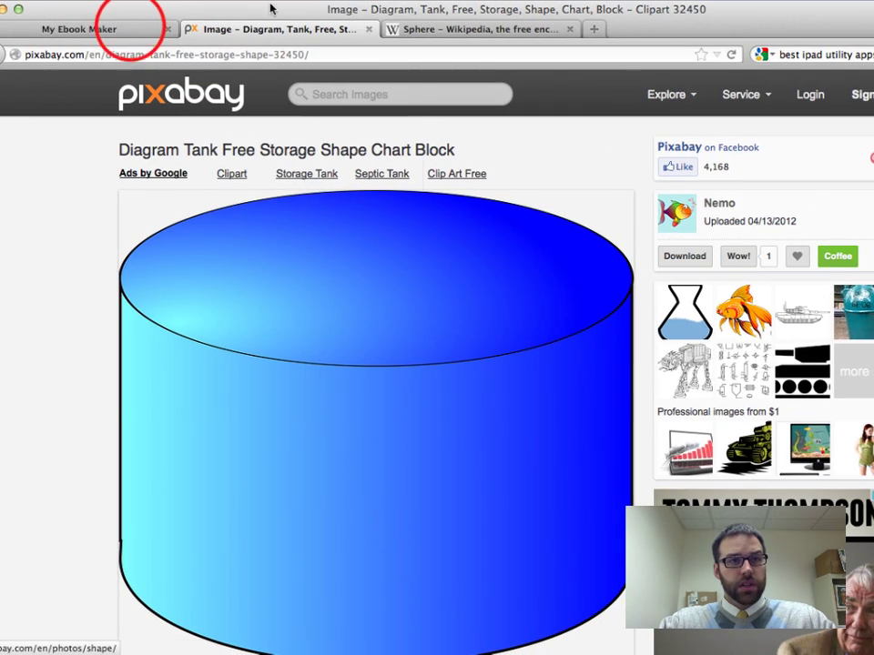
left_click(130, 28)
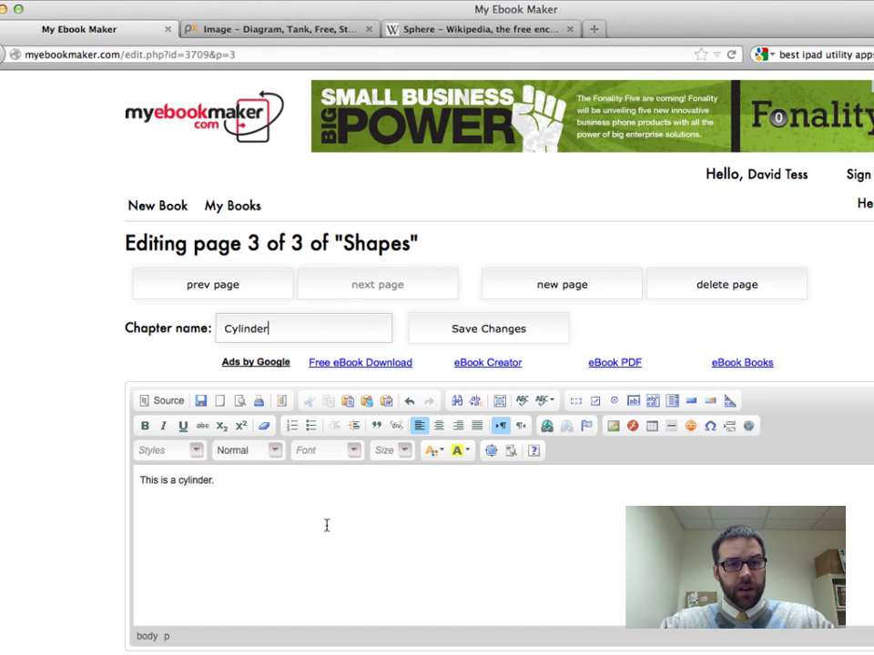
- Insert the copied cylinder image at width 200 (200 by 185) after the sentence, and save page 3
left_click(353, 575)
left_click(354, 577)
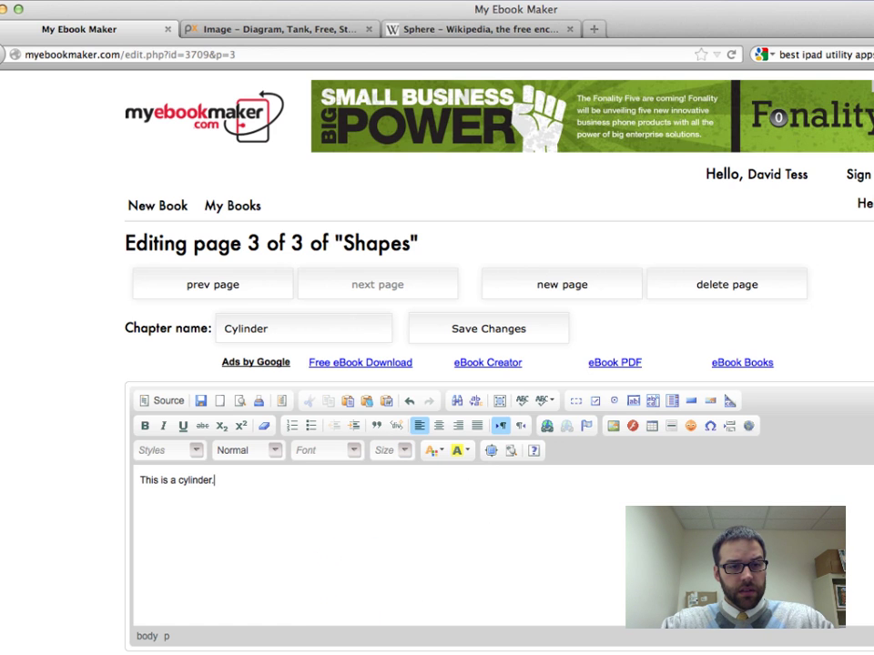
left_click(613, 426)
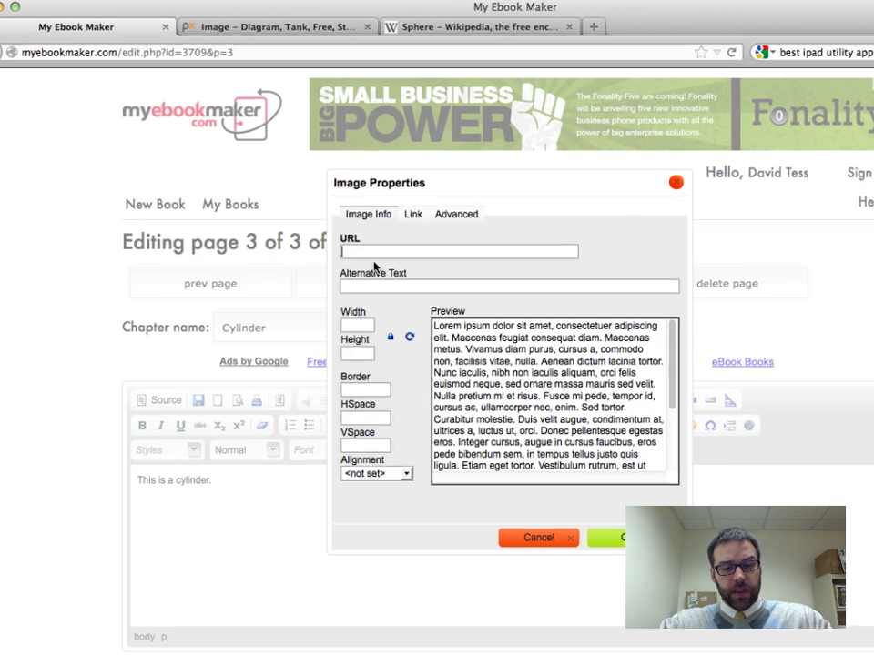
key("super+v")
left_click(359, 326)
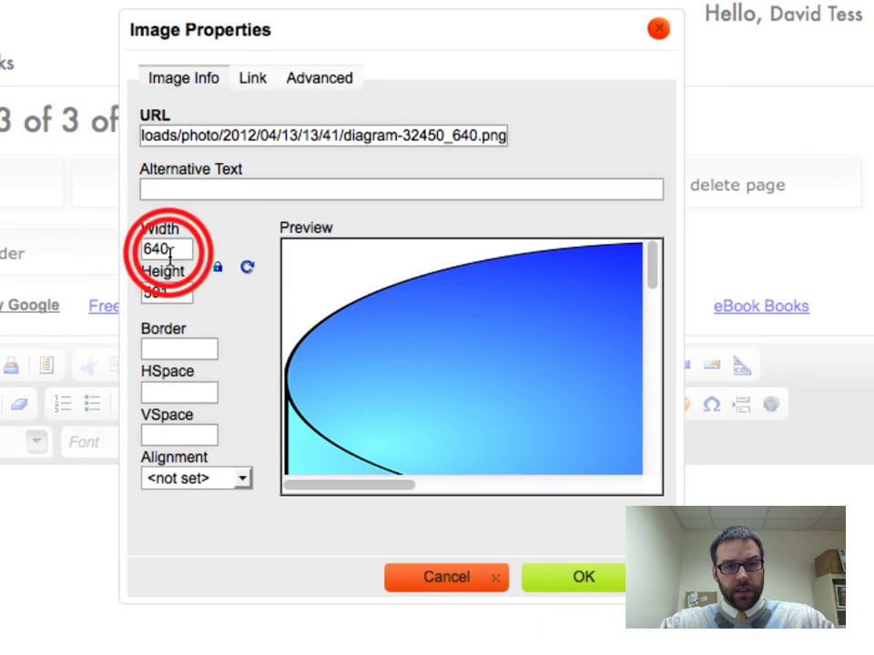
double_click(168, 250)
type("200")
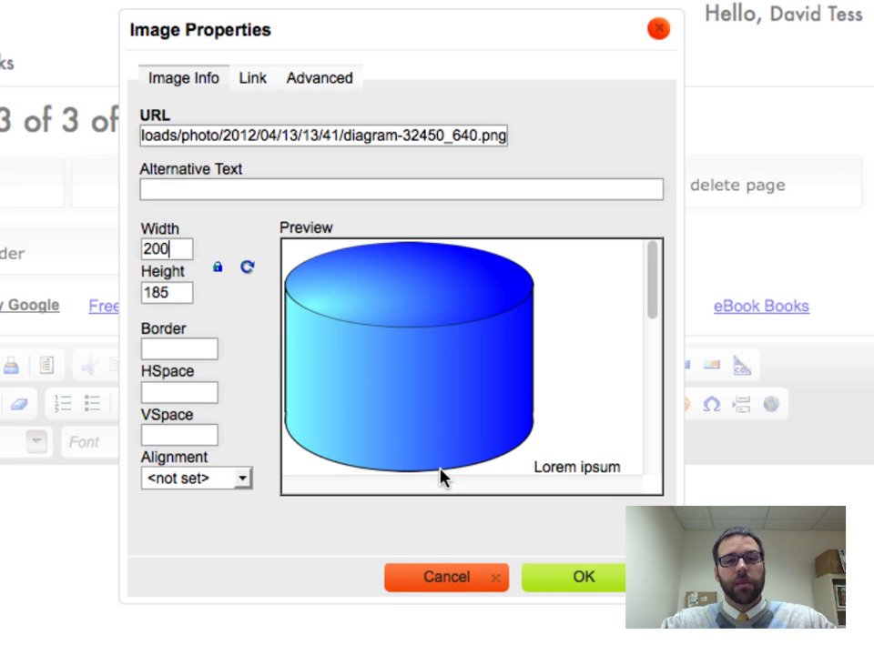
left_click(583, 578)
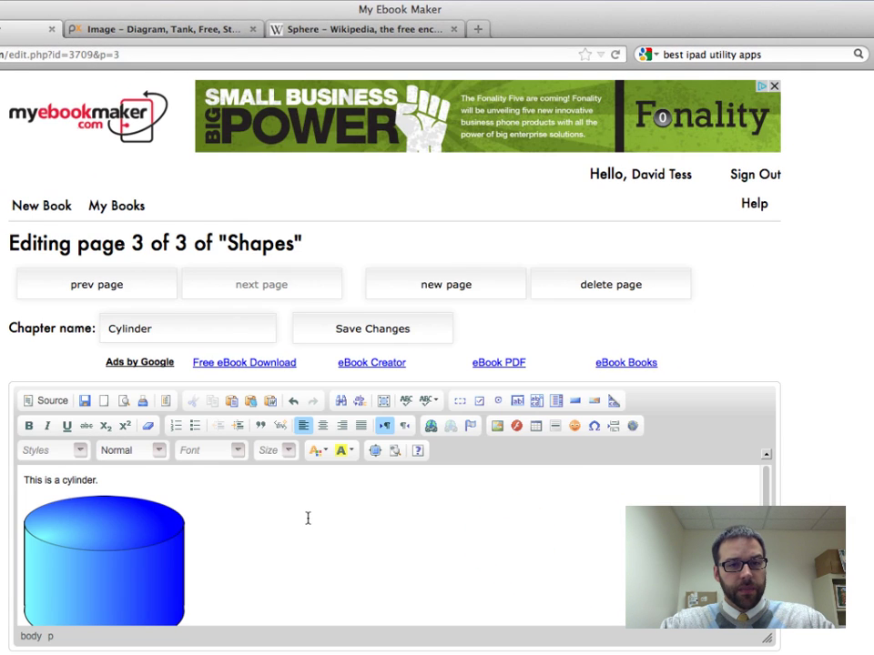
left_click(373, 329)
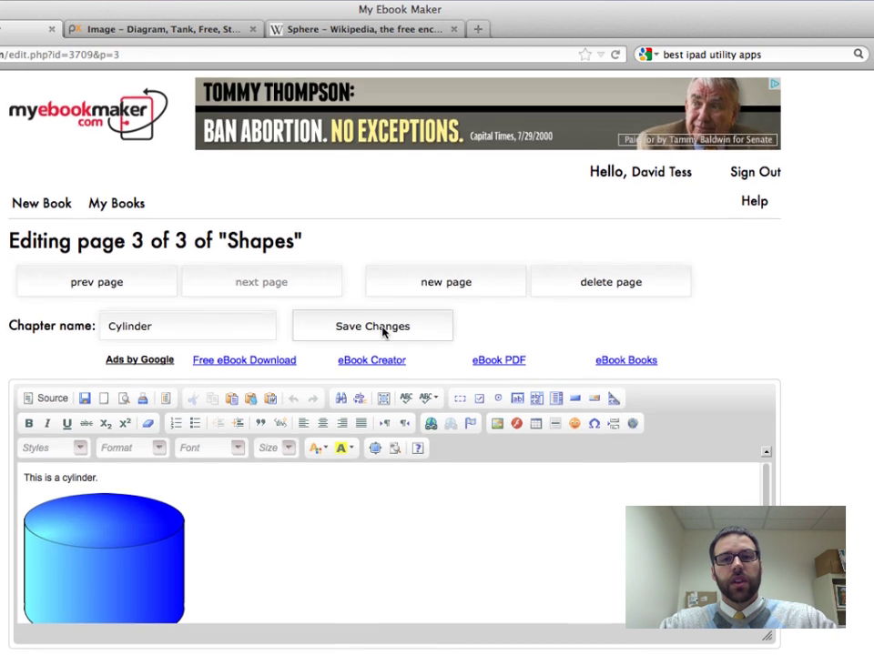
- Download the Shapes book as an ePub file, saving Shapes.epub to the computer
scroll(382, 333, "down", 3)
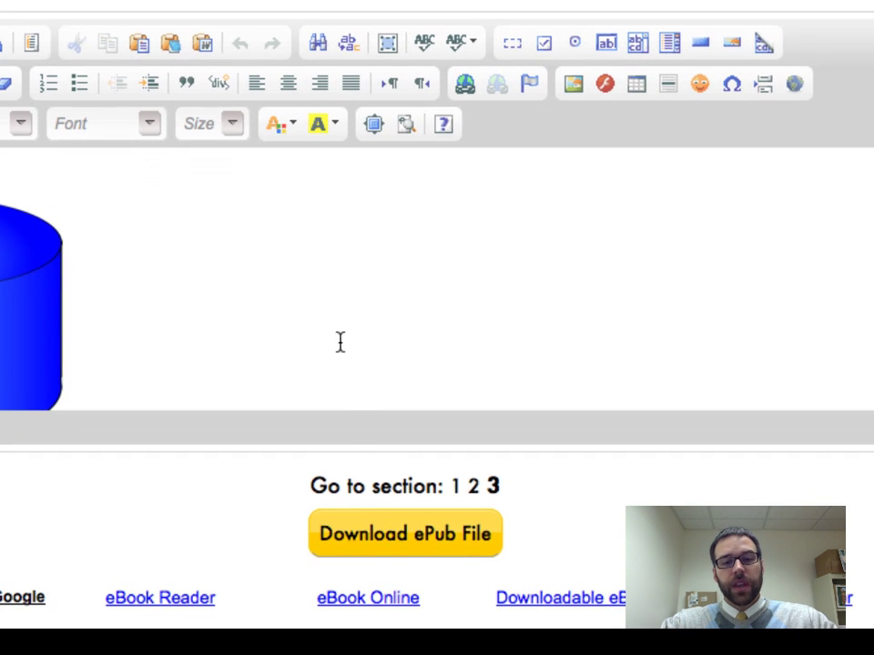
left_click(421, 544)
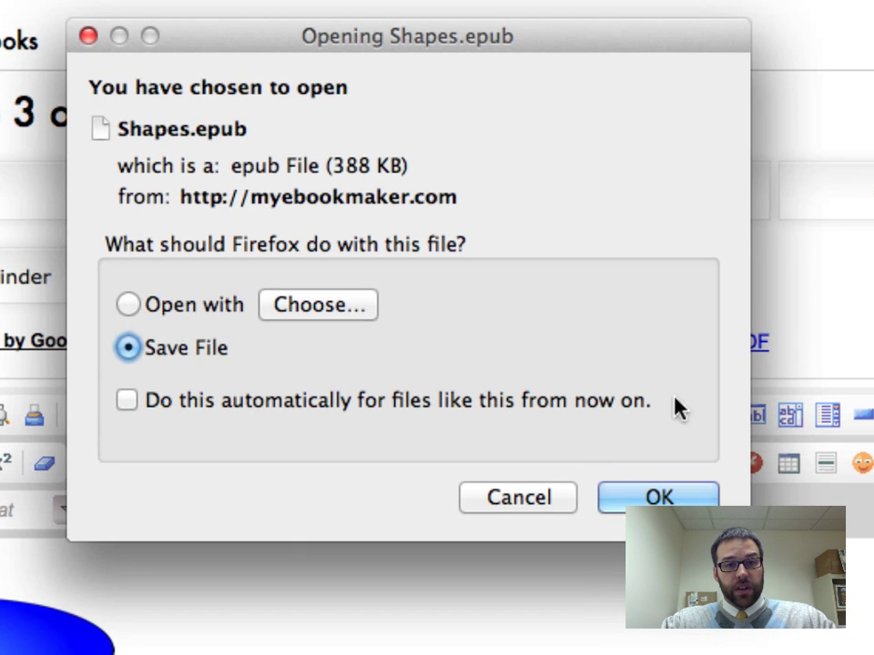
left_click(643, 454)
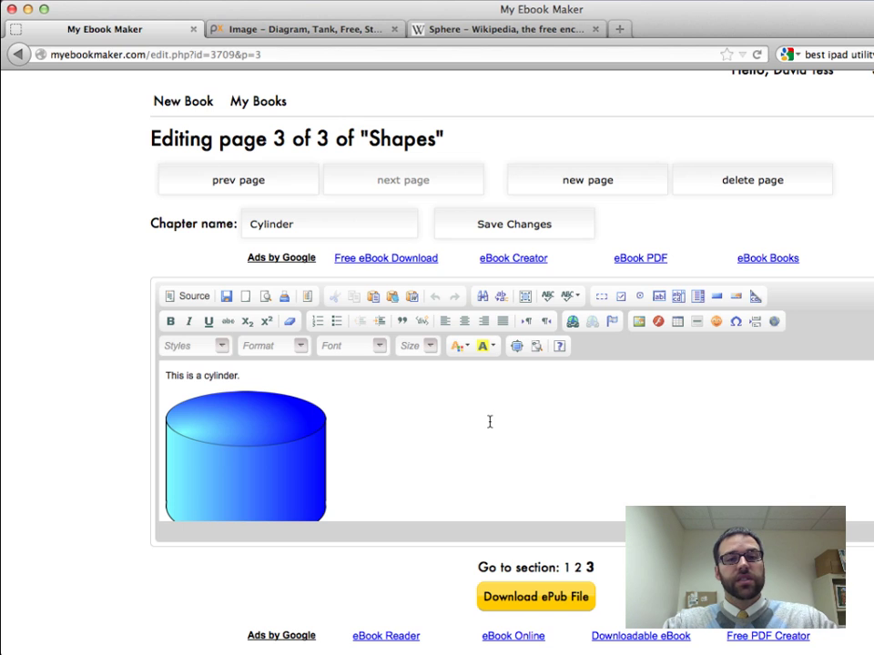
scroll(568, 474, "up", 3)
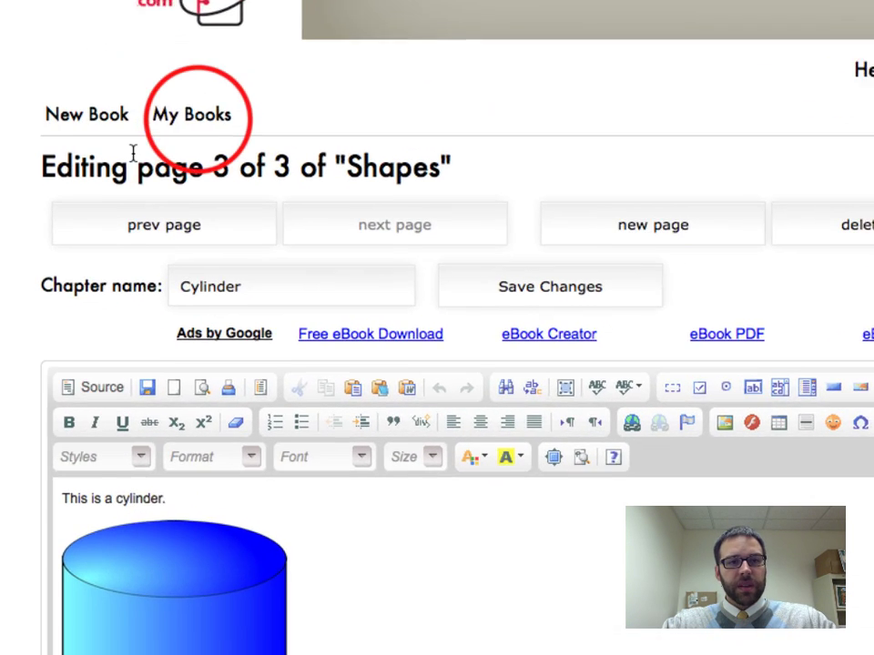
- Open Edit Cover & Title for Shapes from My Books, cancelling the cover-image file picker
left_click(196, 118)
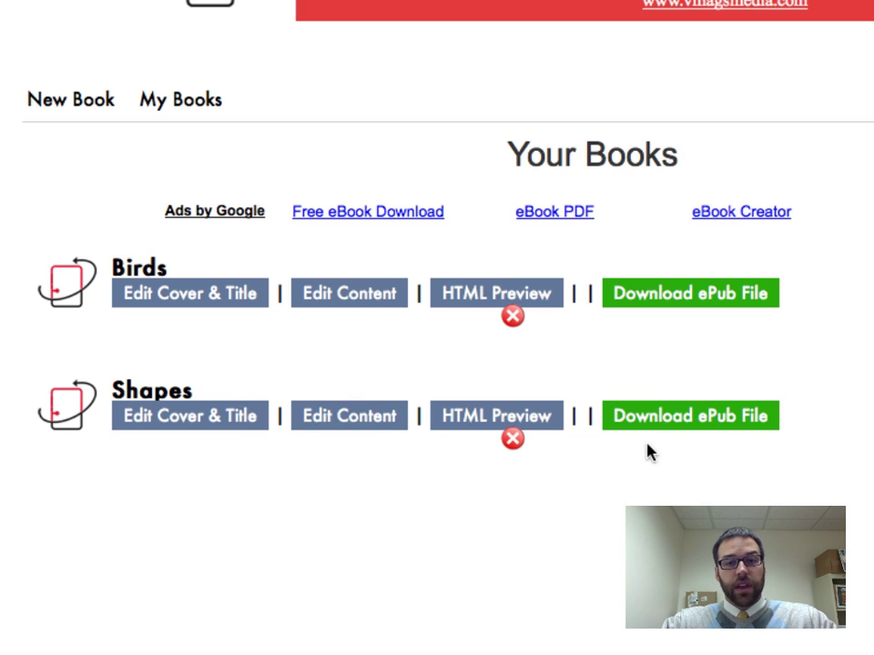
left_click(206, 439)
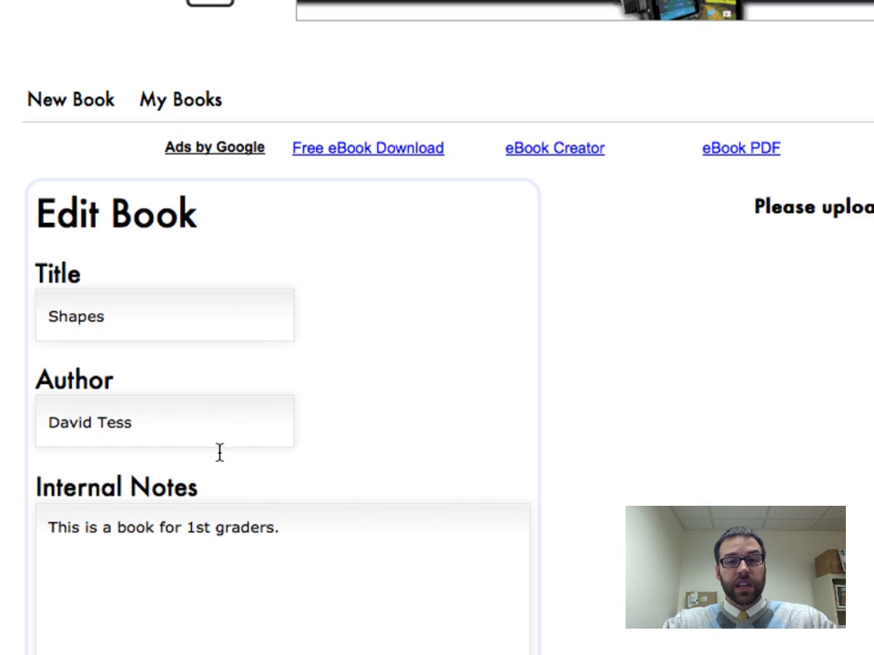
scroll(349, 423, "down", 5)
left_click(185, 479)
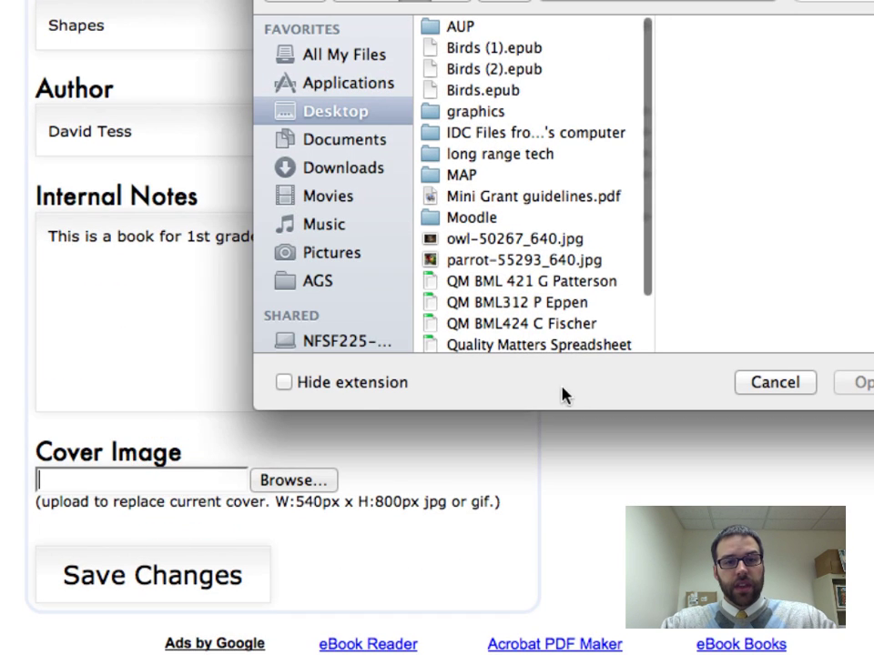
left_click(773, 383)
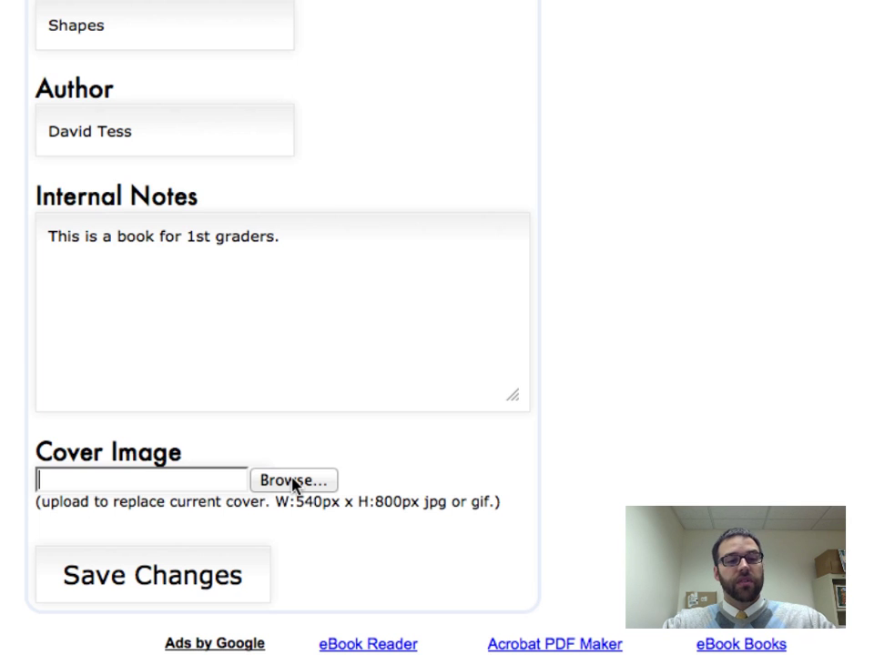
scroll(418, 322, "up", 5)
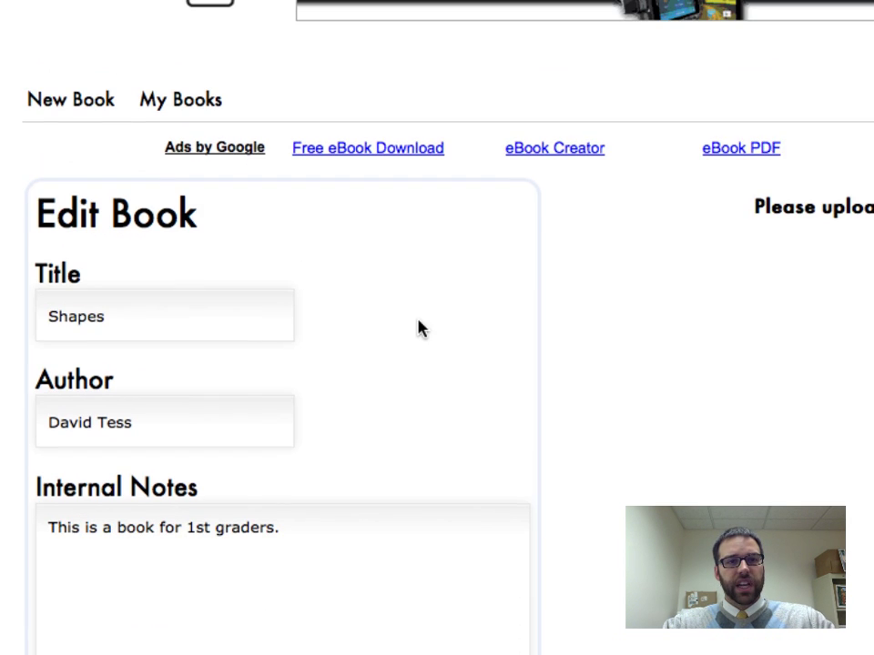
- Go to New Book, then back to the Your Books list showing Birds and Shapes
left_click(84, 101)
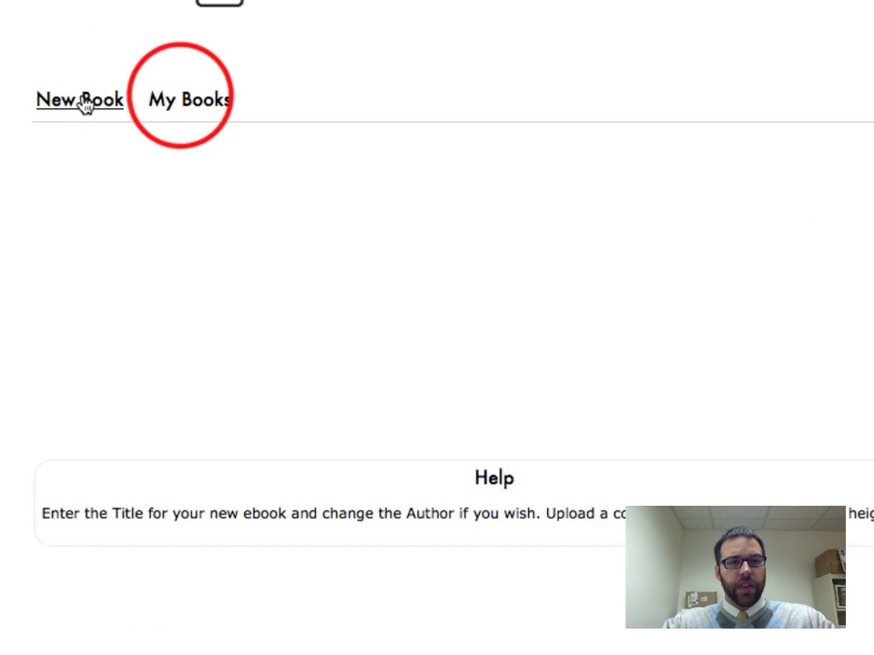
left_click(182, 103)
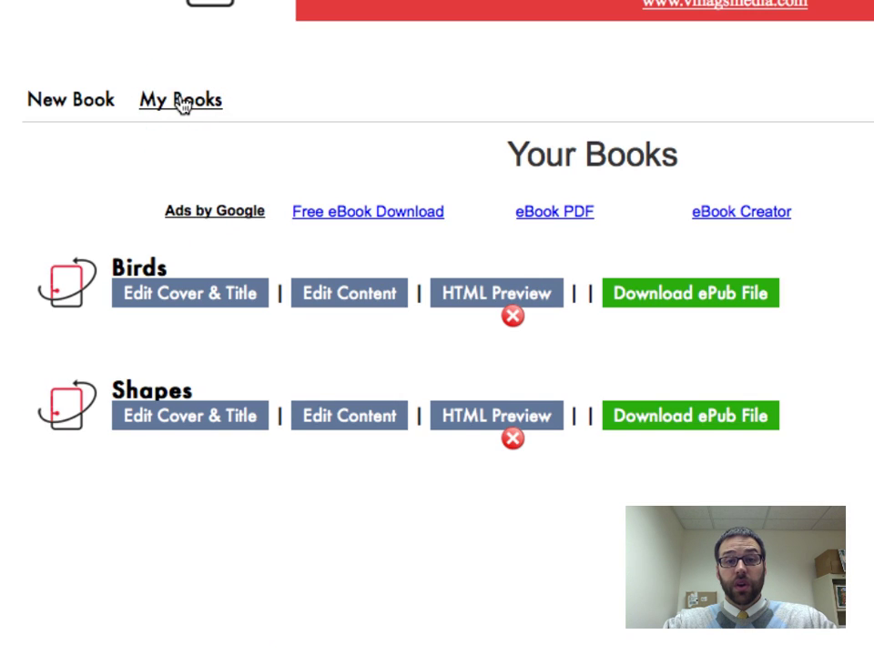